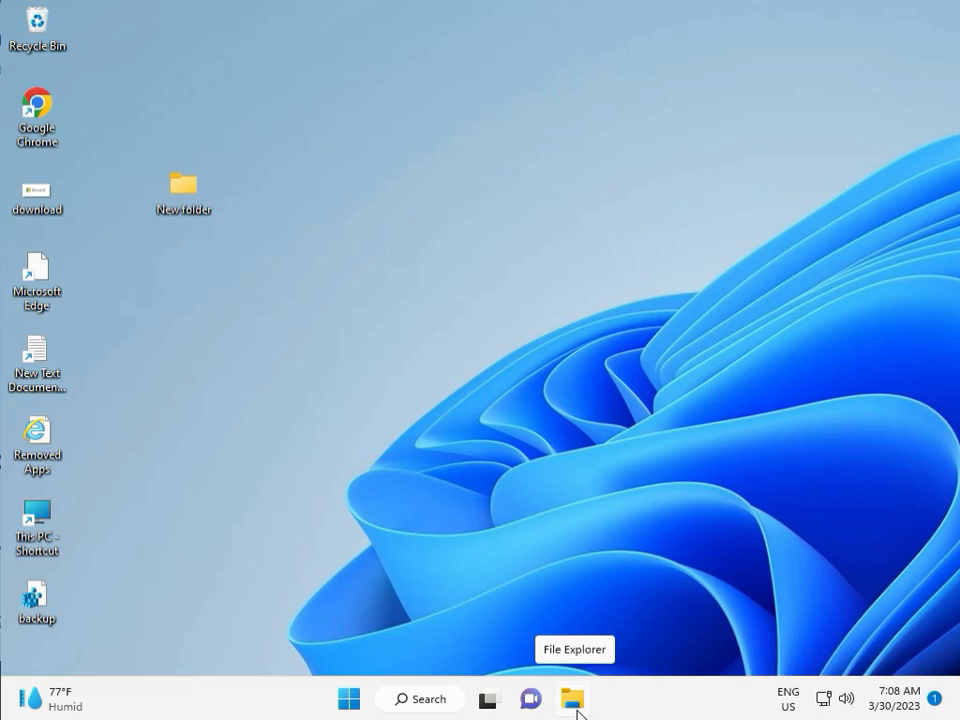
Step: Open the list of other troubleshooters in the system troubleshooting settings
left_click(349, 698)
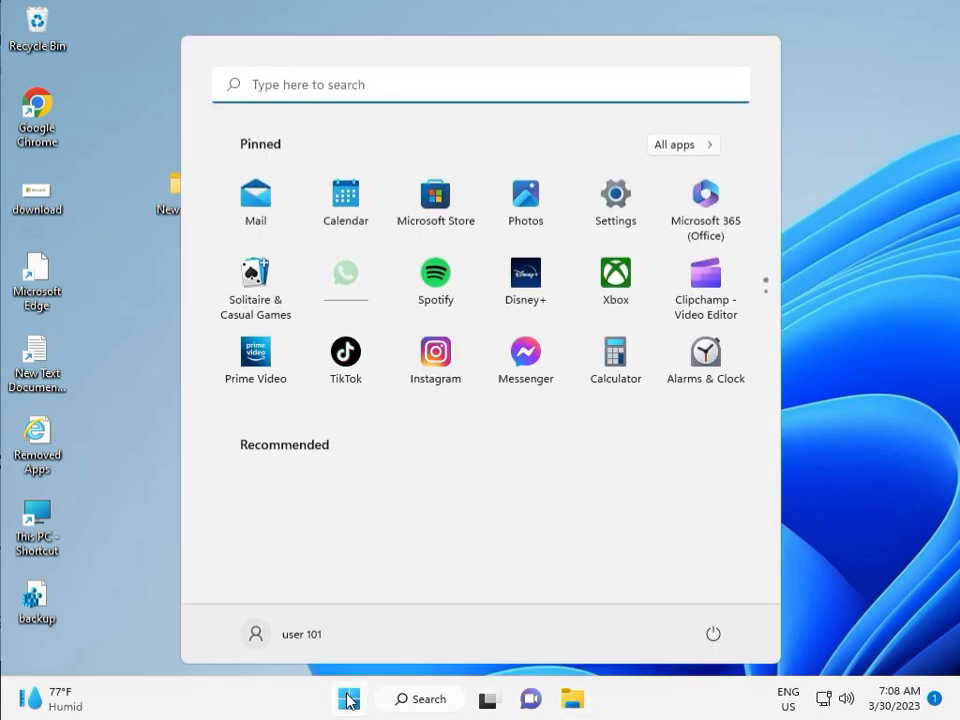
left_click(616, 197)
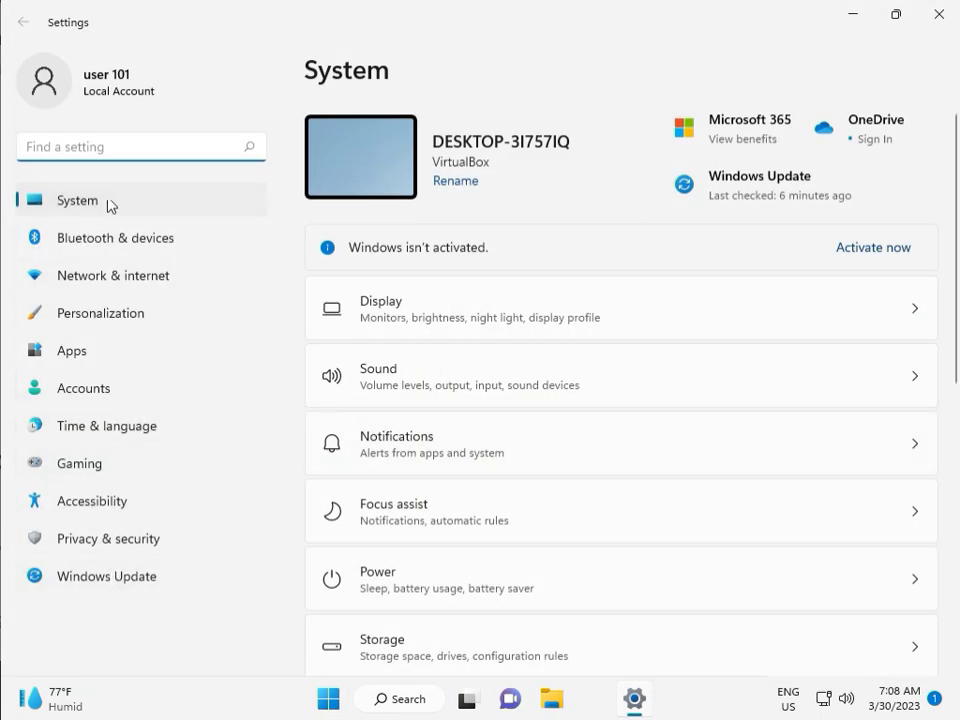
scroll(470, 500, "down", 2)
scroll(480, 525, "down", 1)
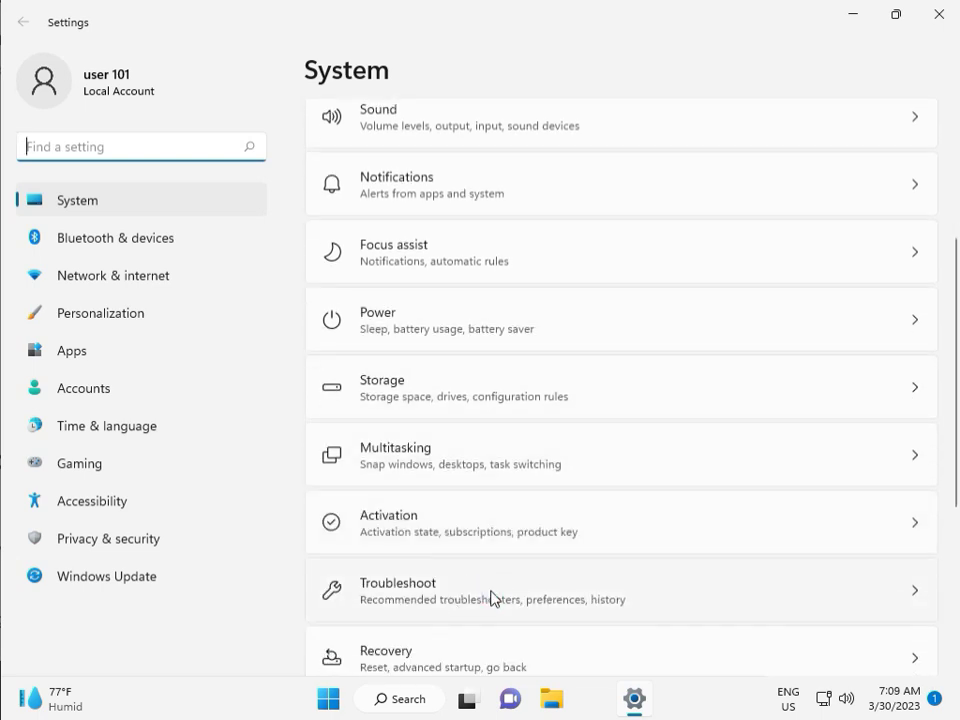
left_click(491, 598)
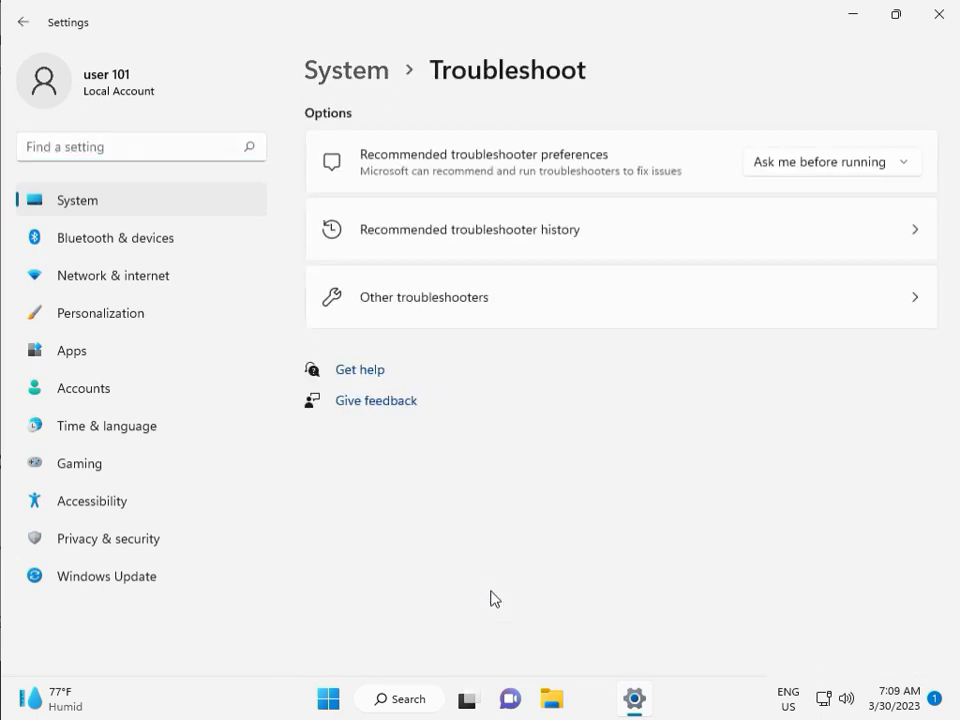
left_click(416, 298)
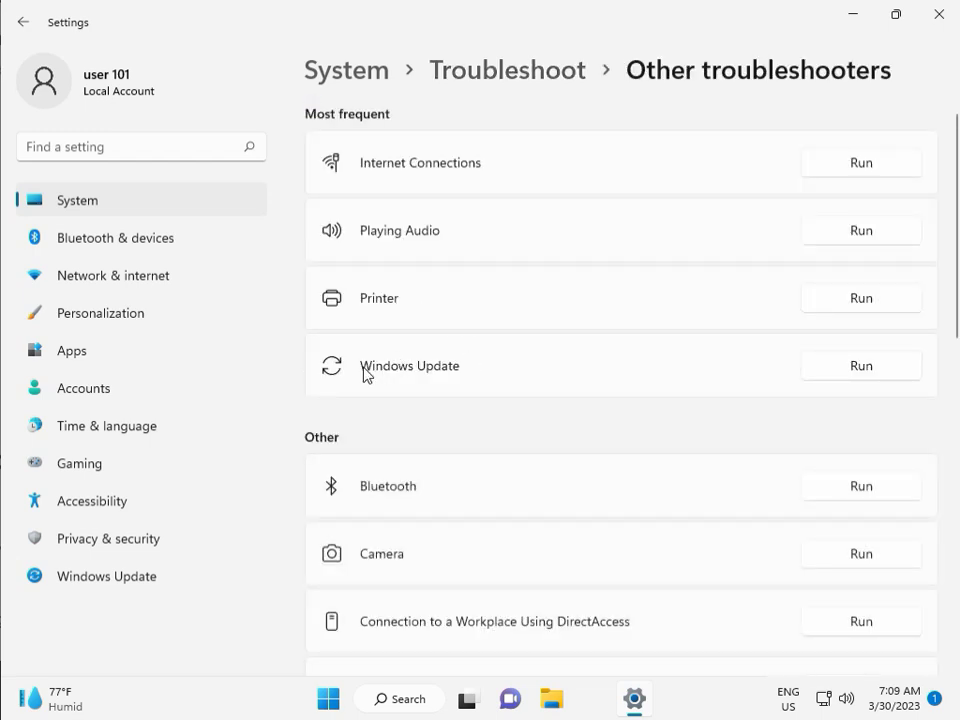
Step: Run the Windows Update troubleshooter until it completes, and close its results and the Settings window
left_click(856, 368)
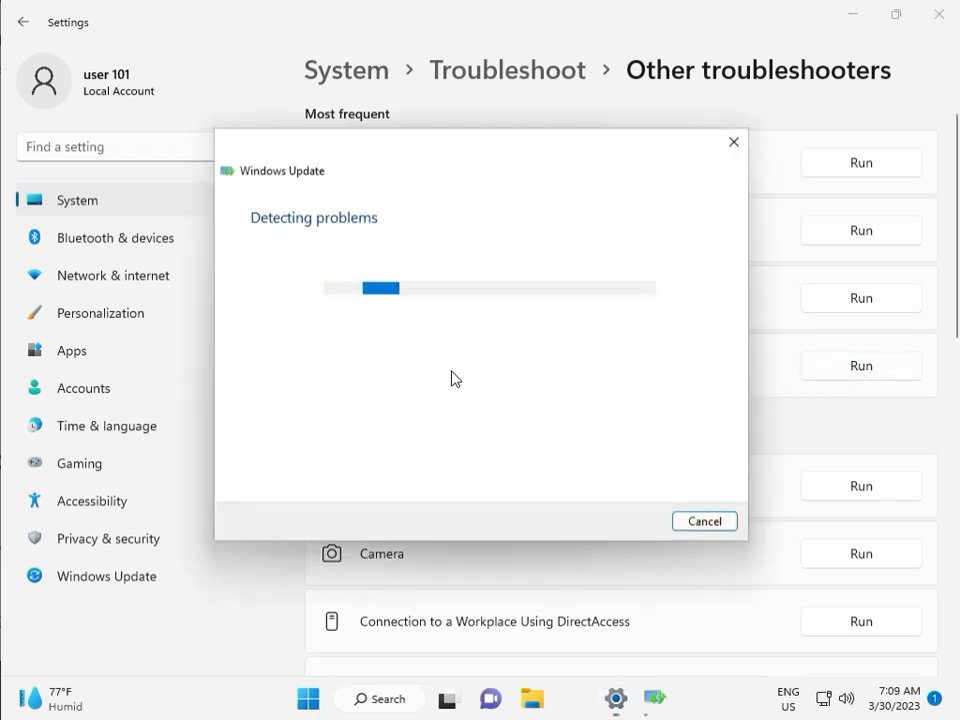
left_click_drag(453, 157, 324, 114)
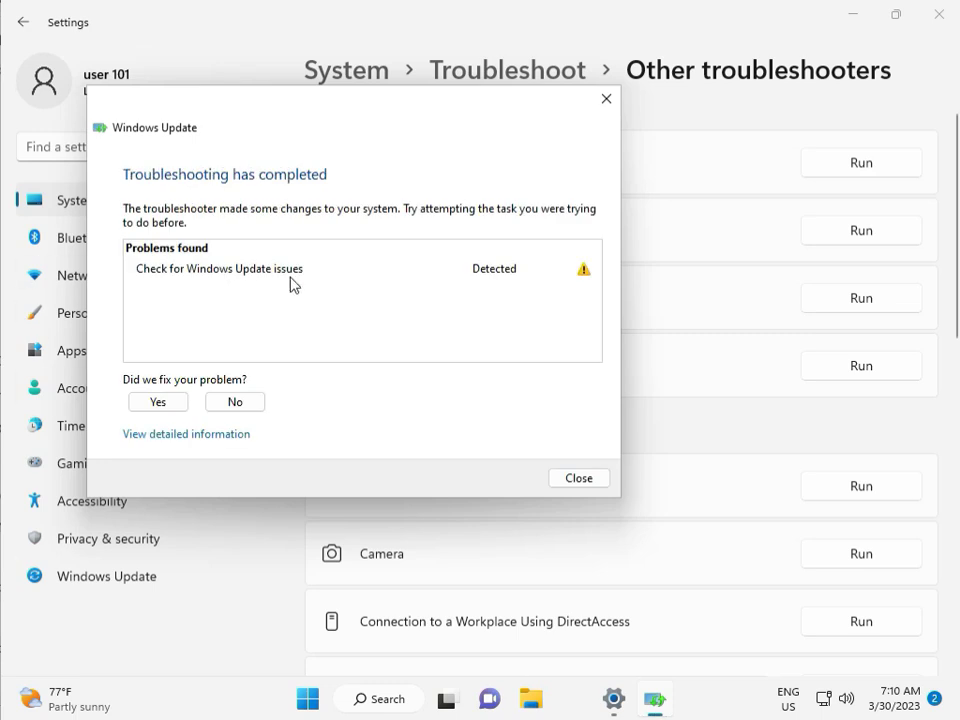
left_click(579, 482)
left_click(949, 30)
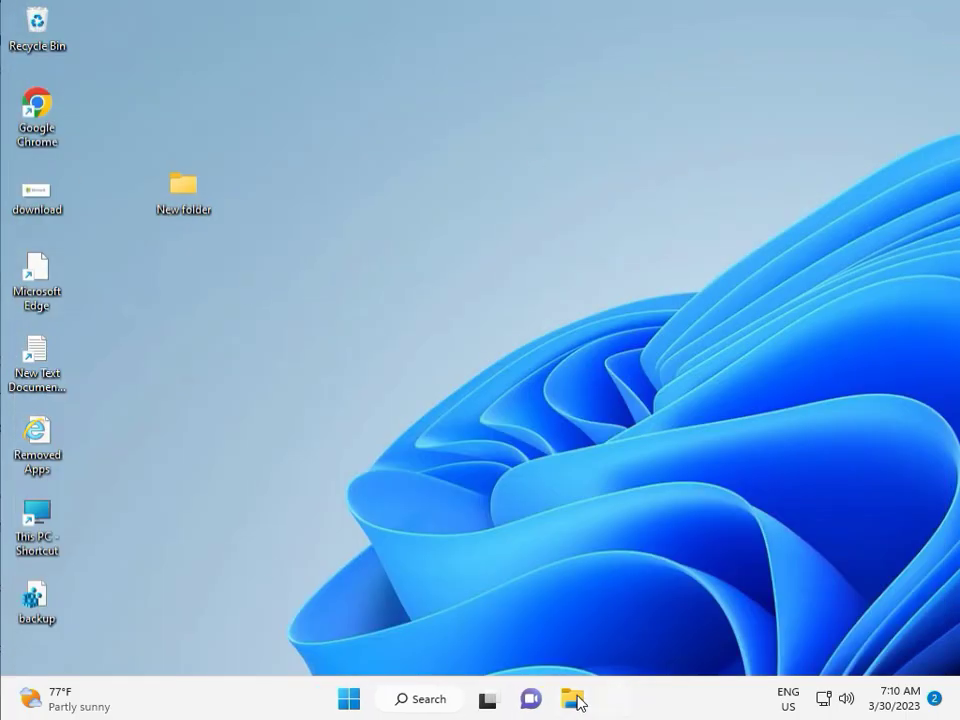
Step: Switch to File Explorer and open the Windows folder on Local Disk (C:)
left_click(573, 699)
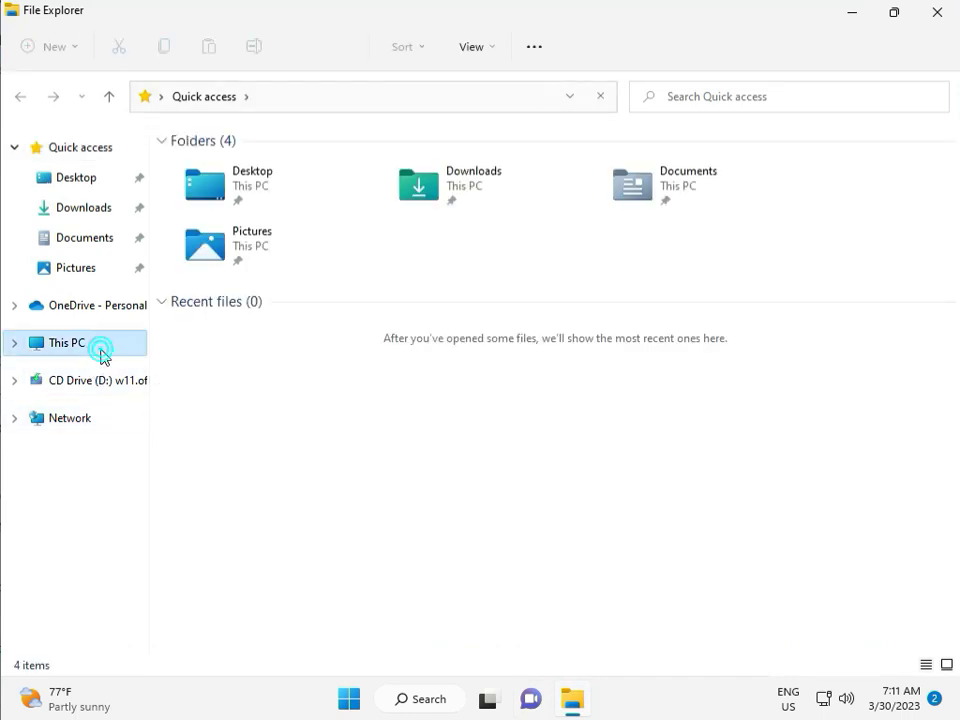
left_click(101, 353)
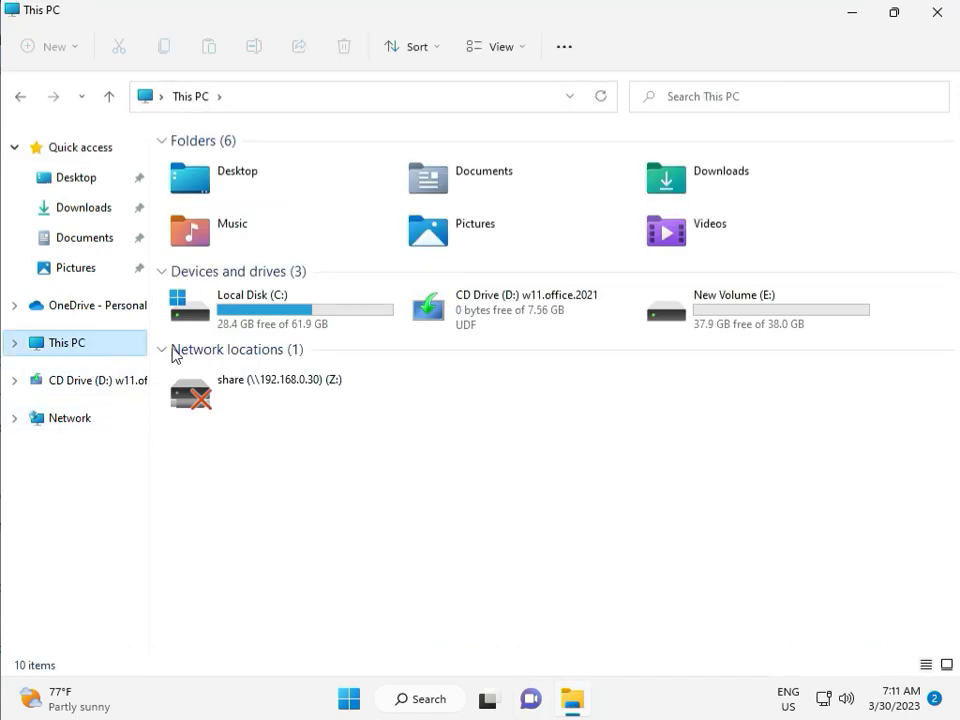
double_click(303, 315)
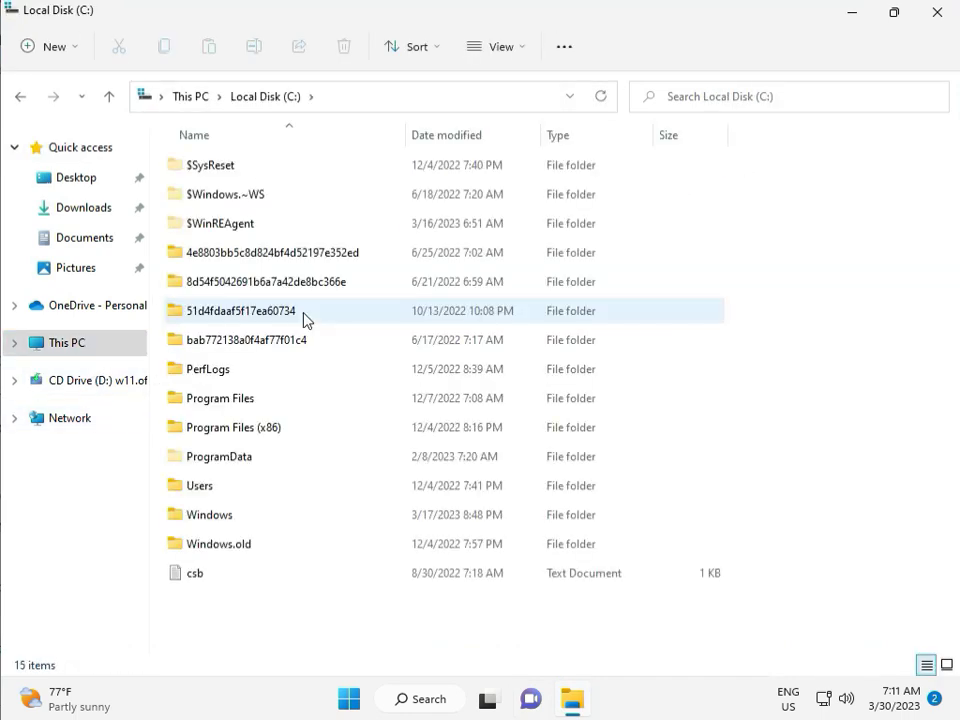
left_click(247, 516)
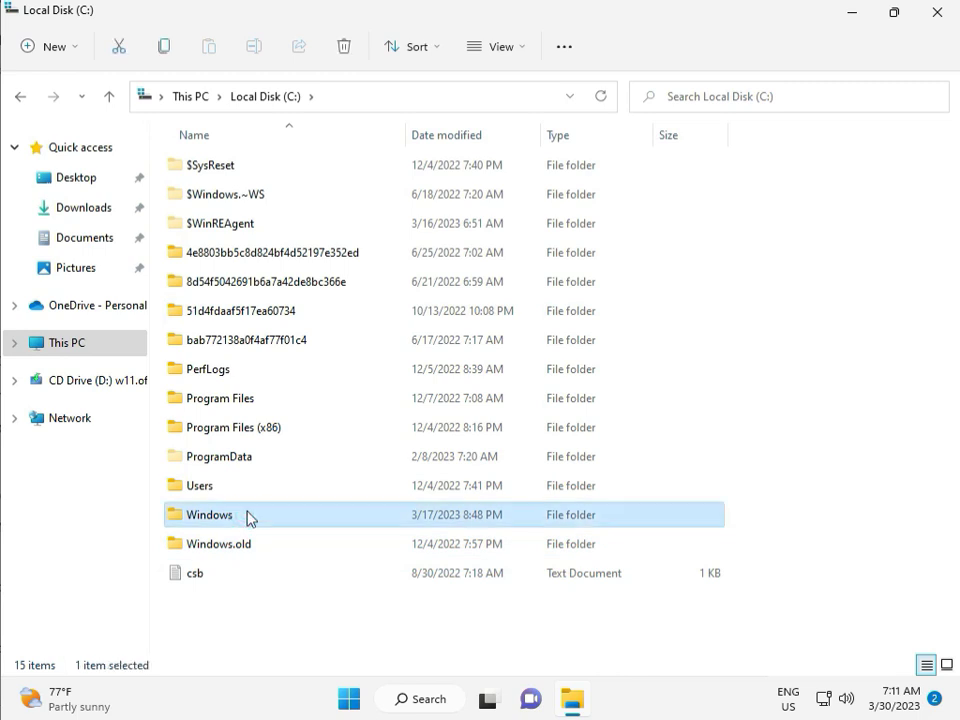
double_click(247, 516)
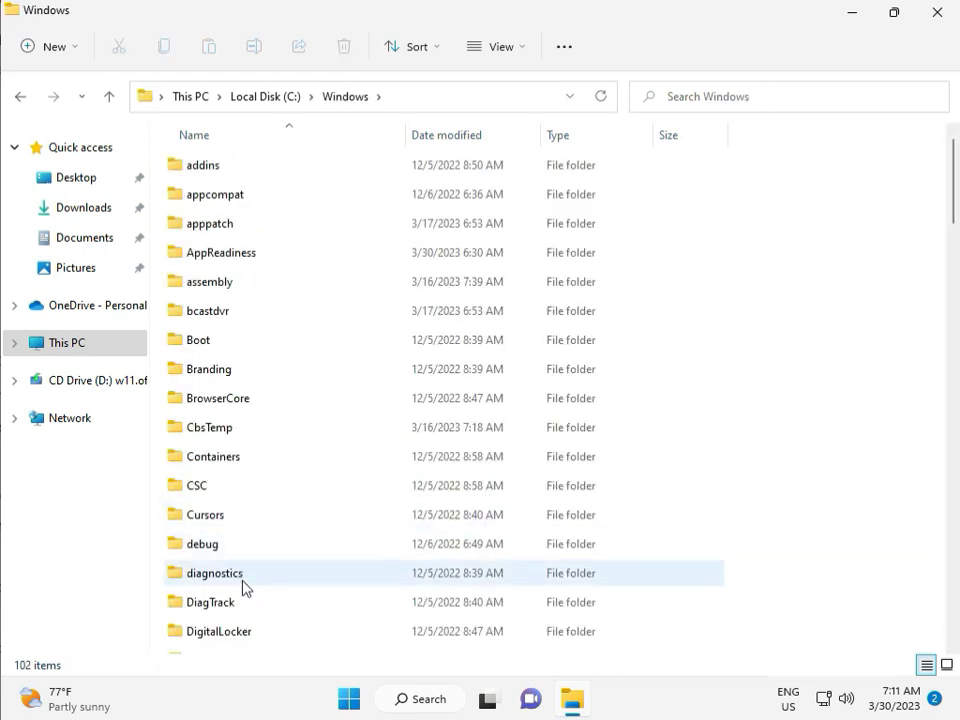
Step: Find and open the SoftwareDistribution folder inside the Windows folder
scroll(349, 568, "down", 8)
scroll(349, 570, "down", 3)
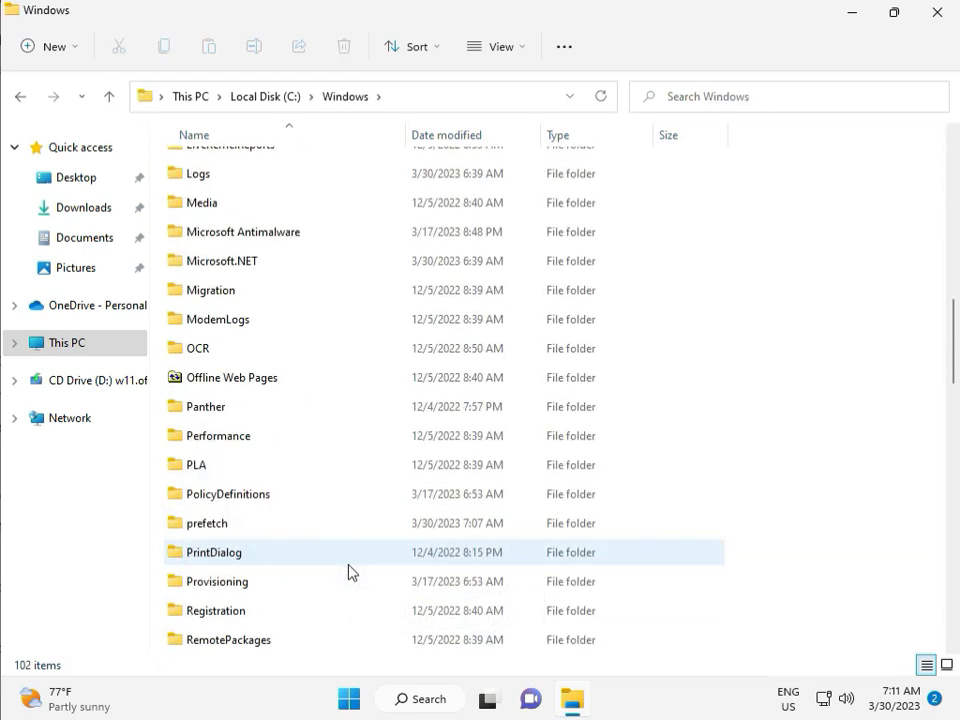
scroll(349, 570, "down", 4)
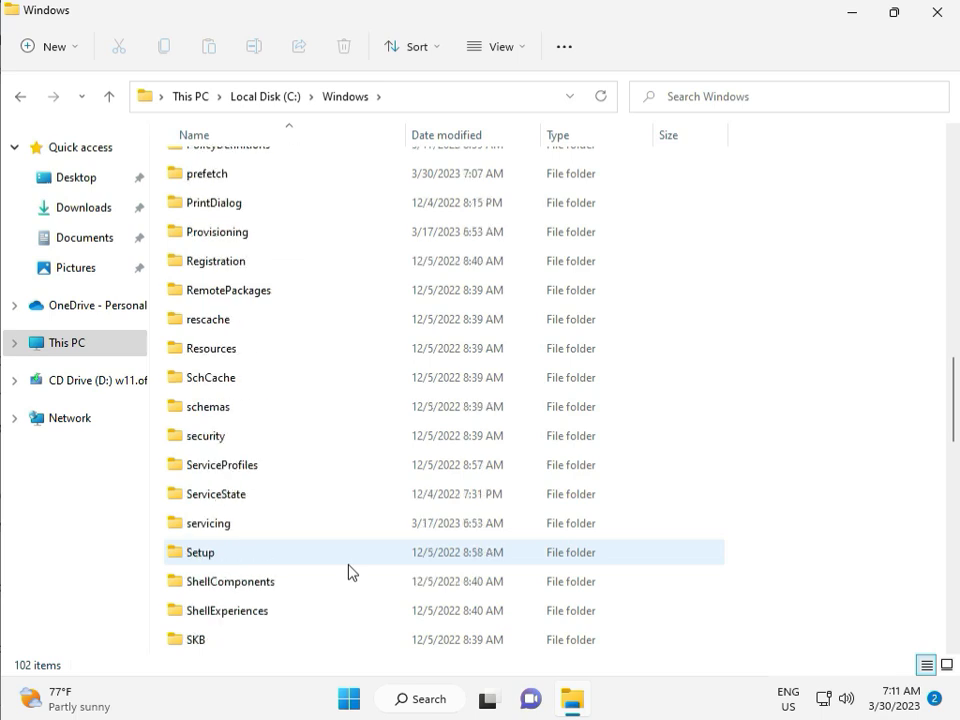
scroll(343, 568, "down", 2)
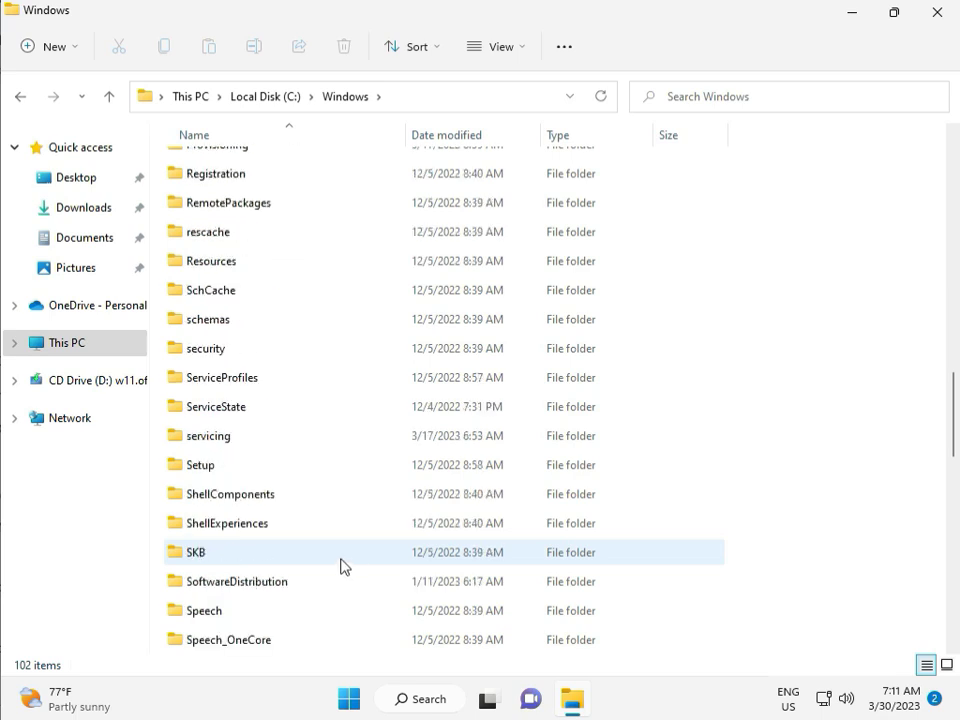
left_click(260, 498)
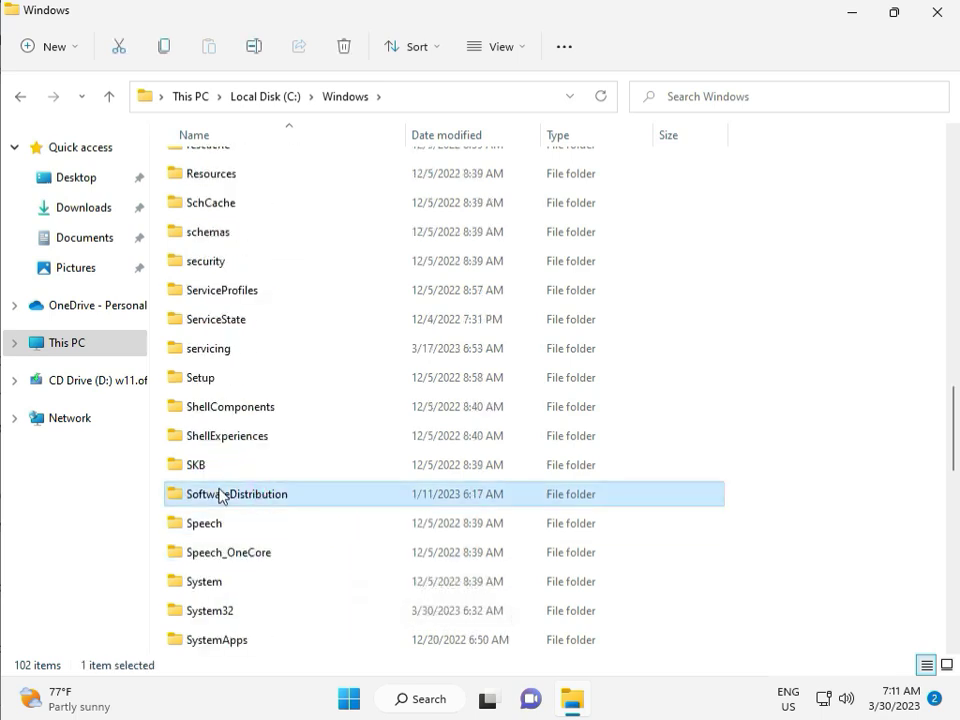
double_click(247, 496)
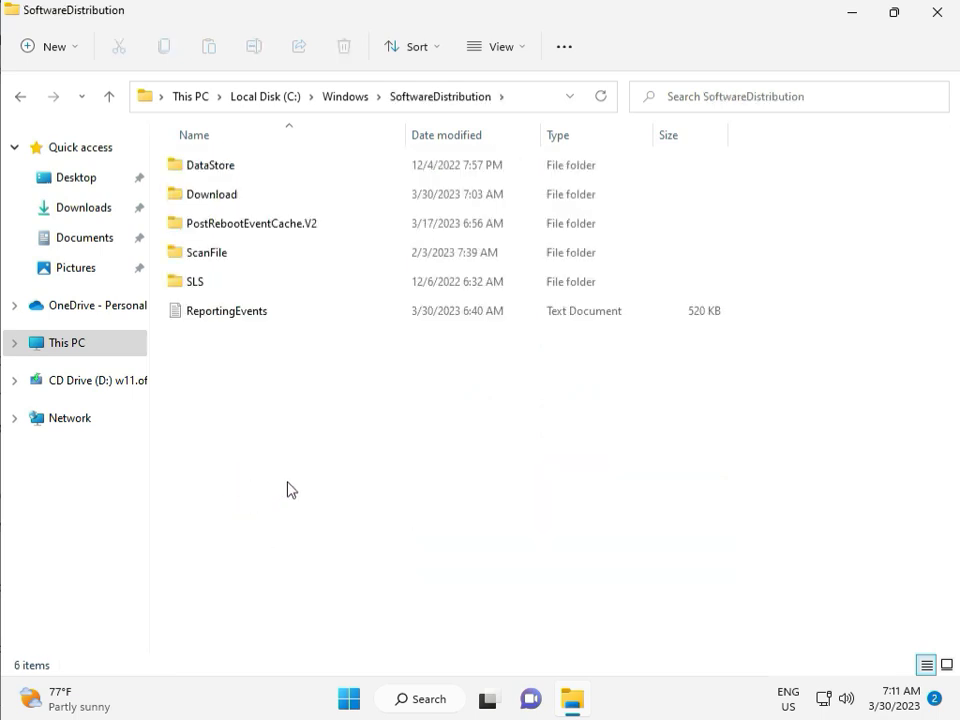
mouse_move(498, 717)
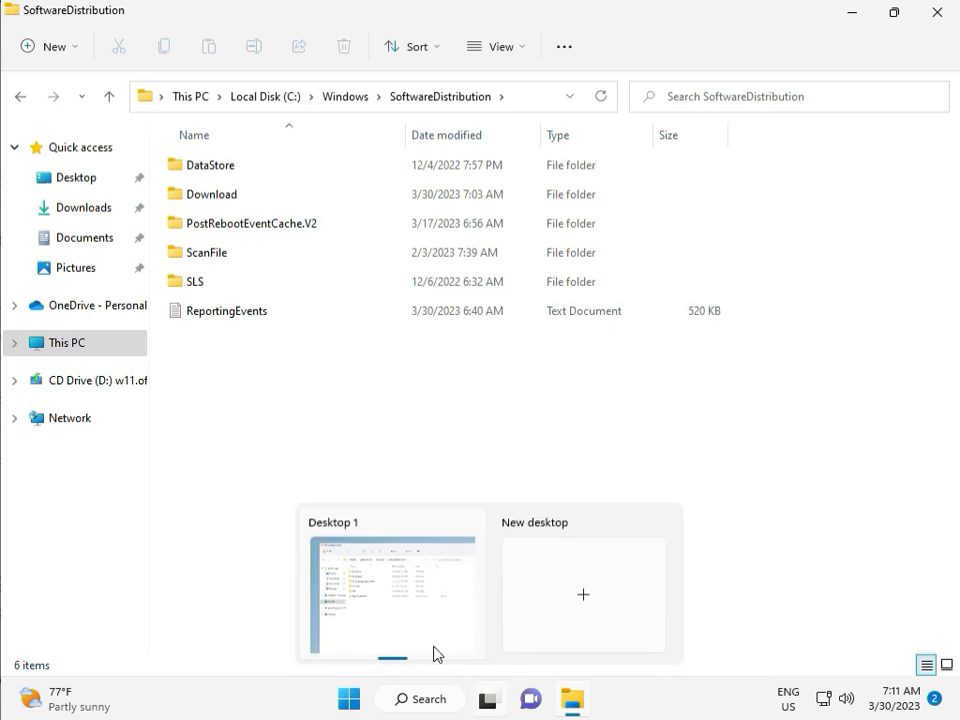
left_click(290, 412)
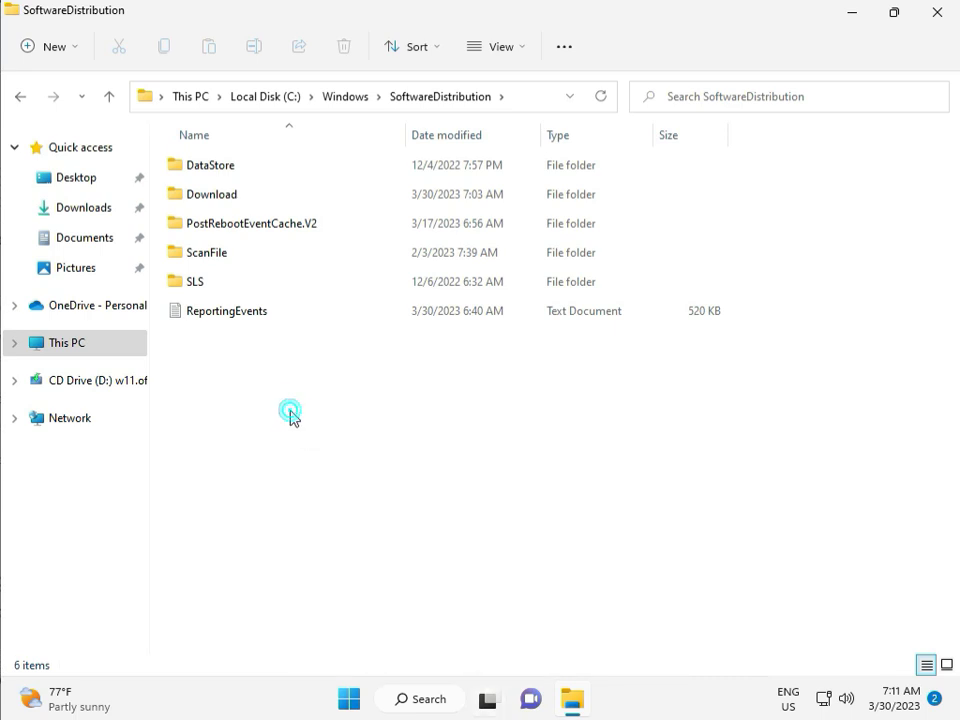
Step: Delete all contents of SoftwareDistribution's Download folder, granting administrator permission for all current items, and close the file window
double_click(244, 196)
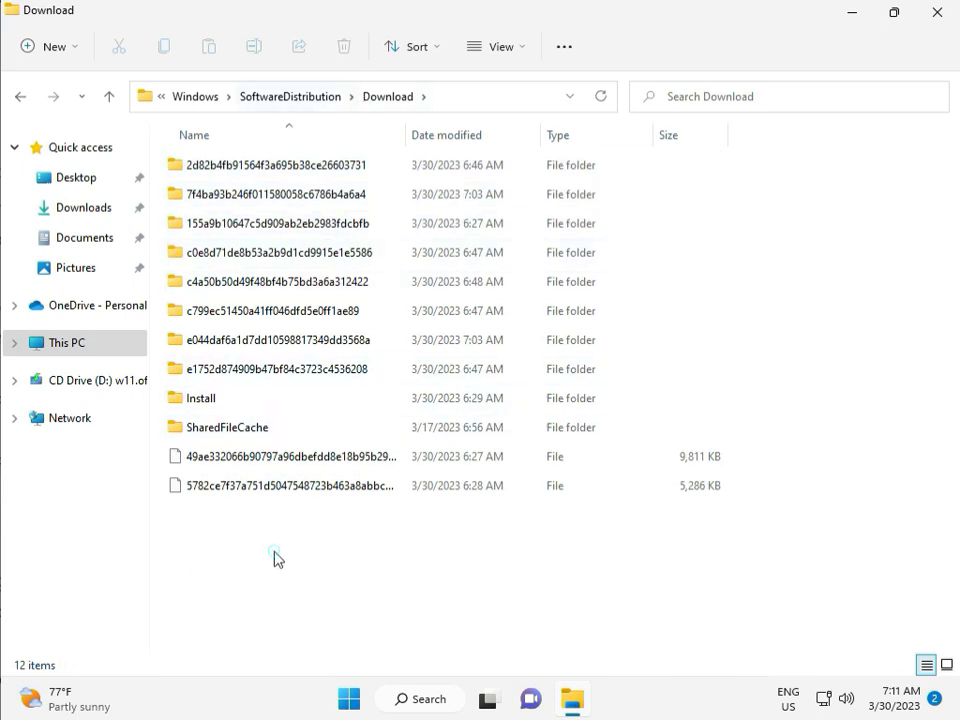
left_click_drag(276, 551, 286, 176)
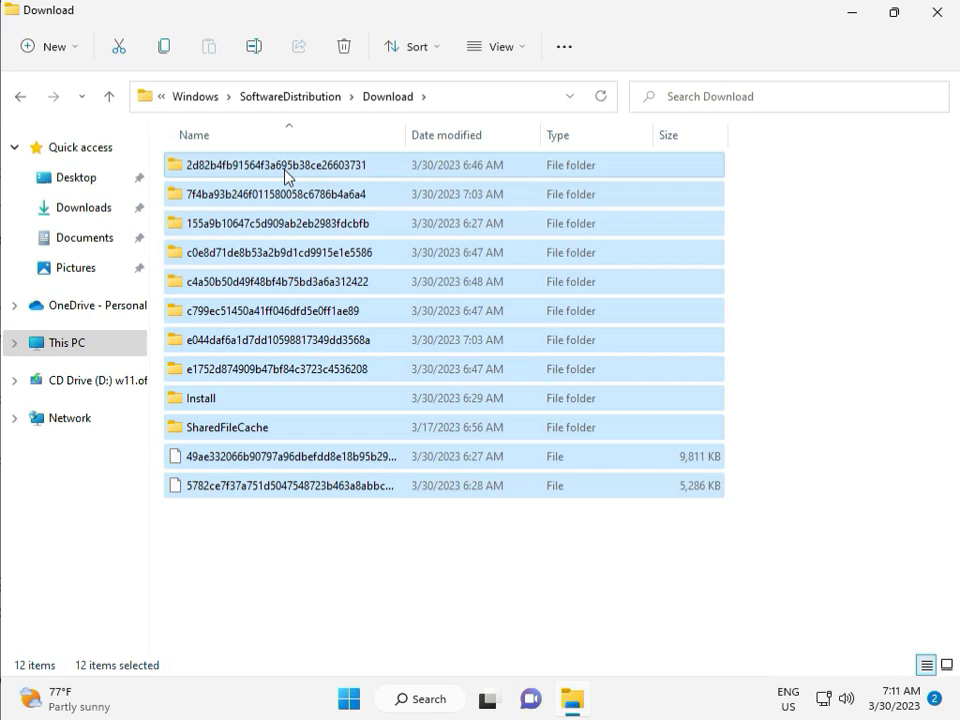
key("Delete")
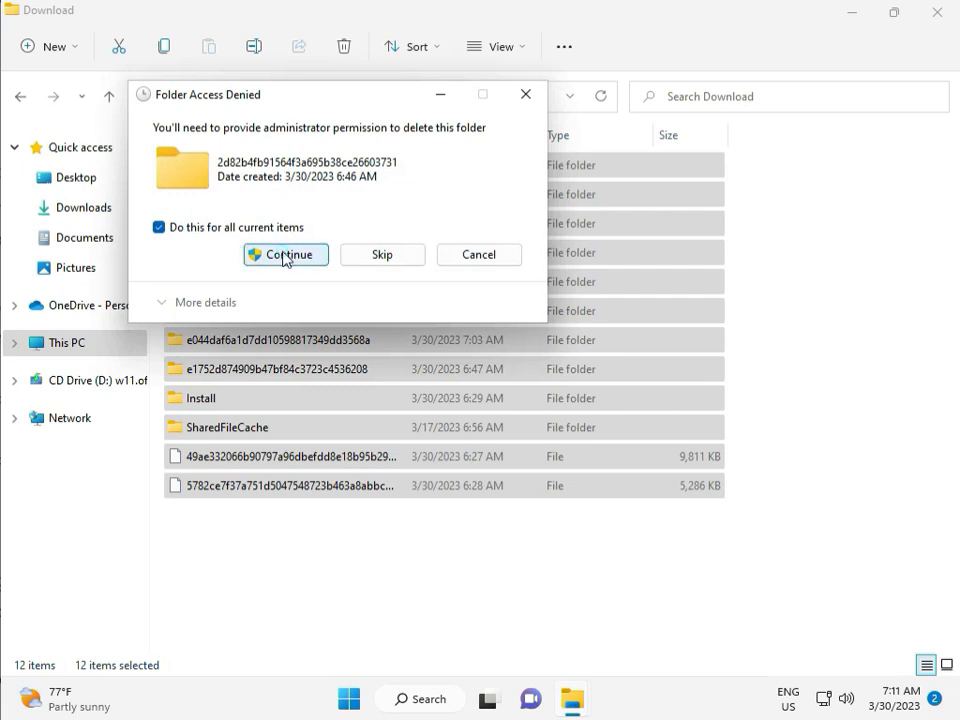
left_click(284, 255)
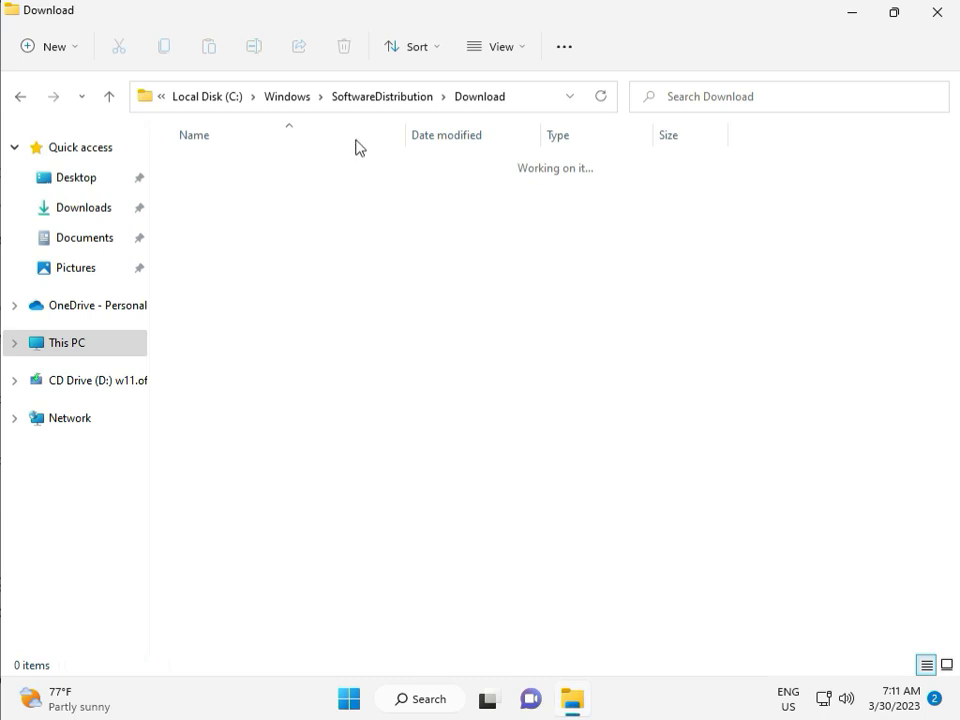
left_click(386, 97)
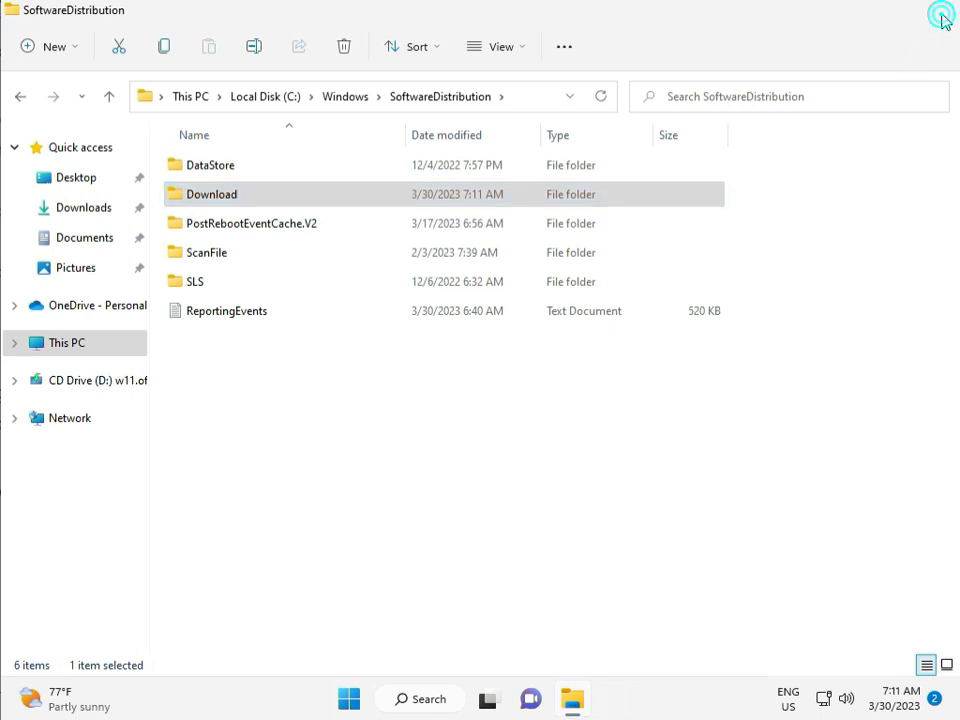
left_click(937, 14)
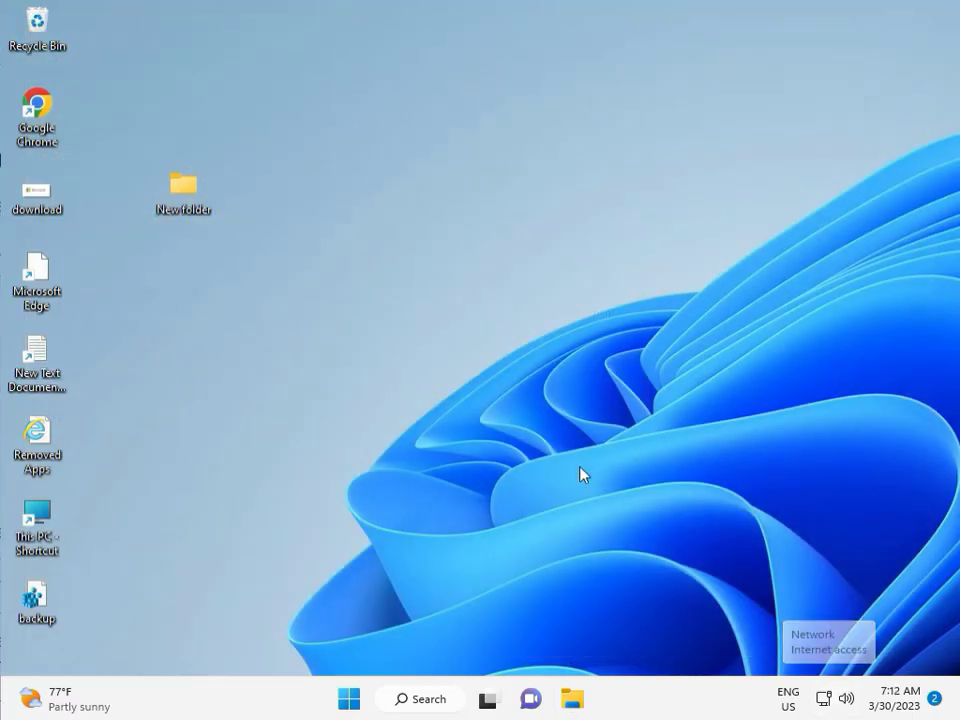
Step: Launch the Services console by running services.msc
left_click(551, 402)
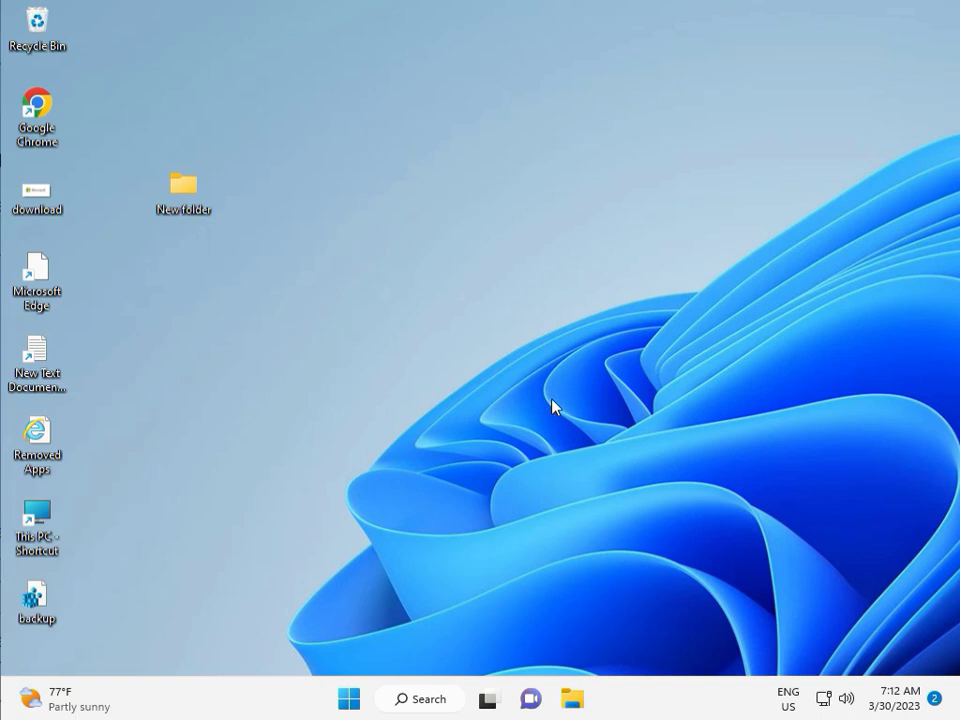
key("super+r")
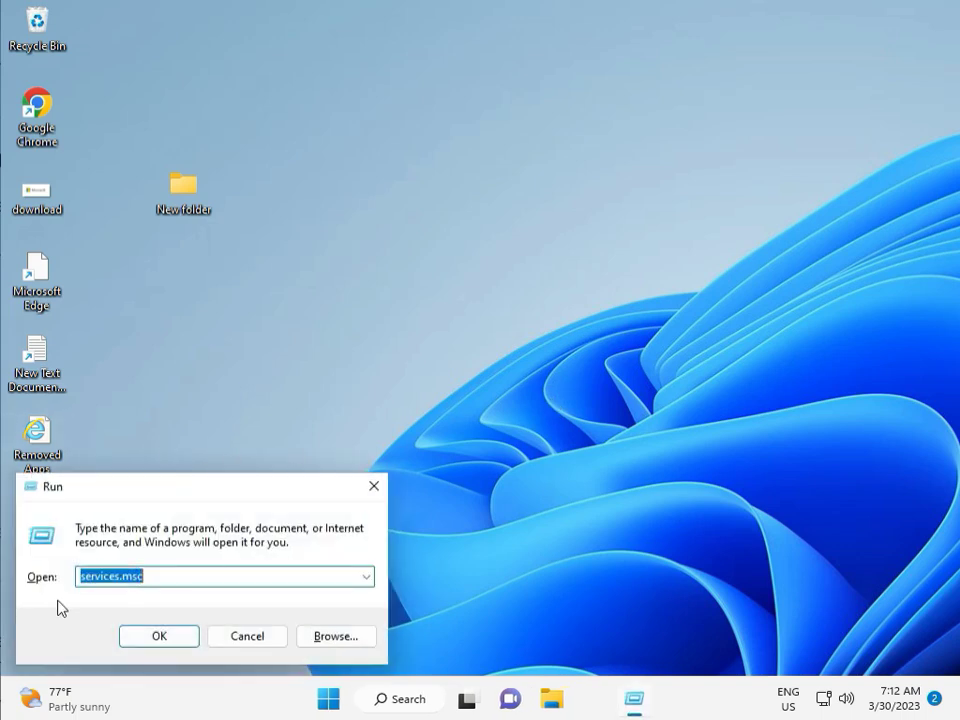
left_click(159, 636)
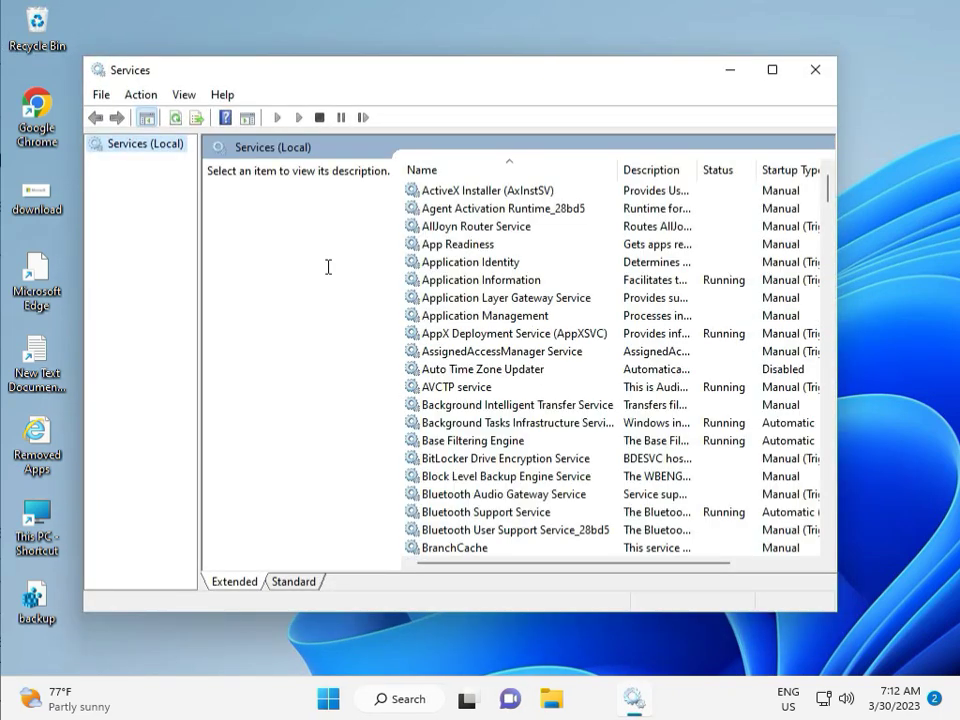
Step: Find the Windows Update service in the services list and restart it
left_click(531, 298)
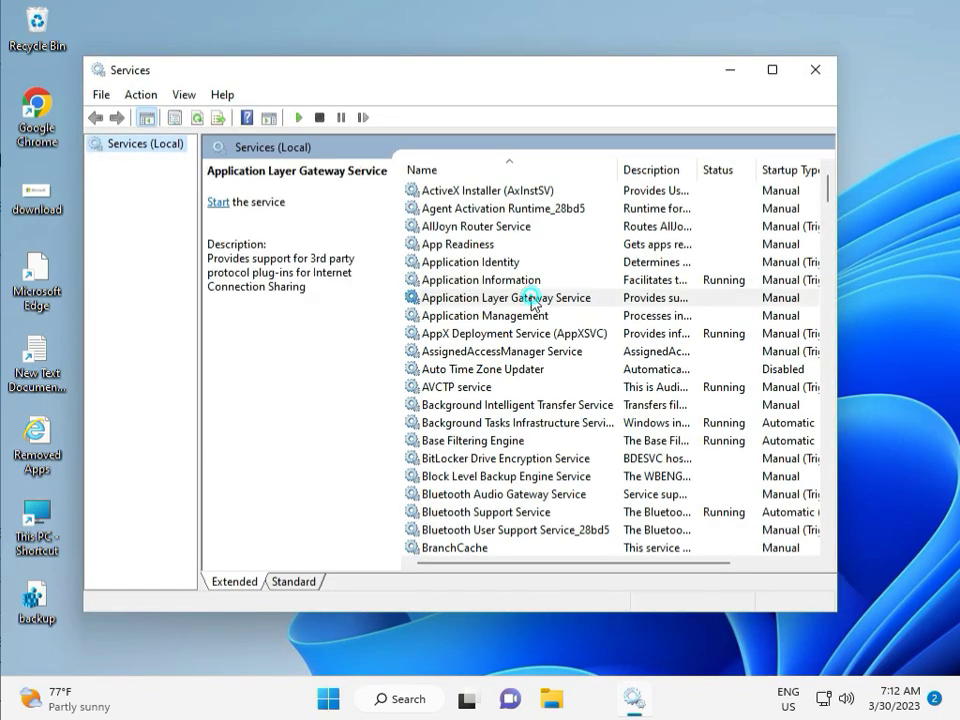
key("w")
scroll(493, 413, "down", 3)
scroll(494, 502, "down", 7)
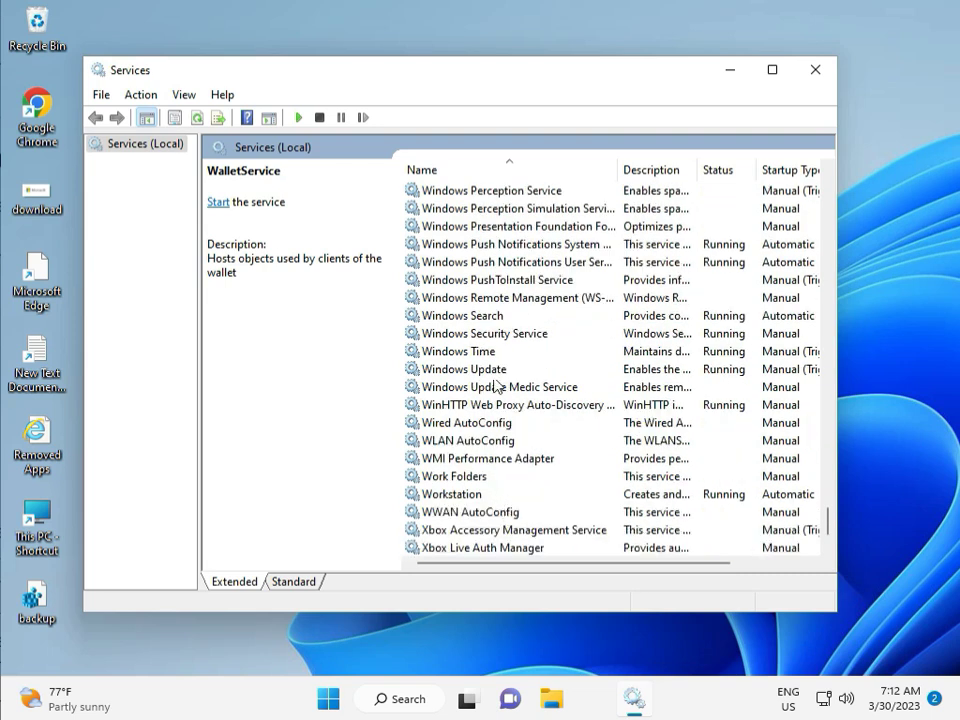
left_click(497, 369)
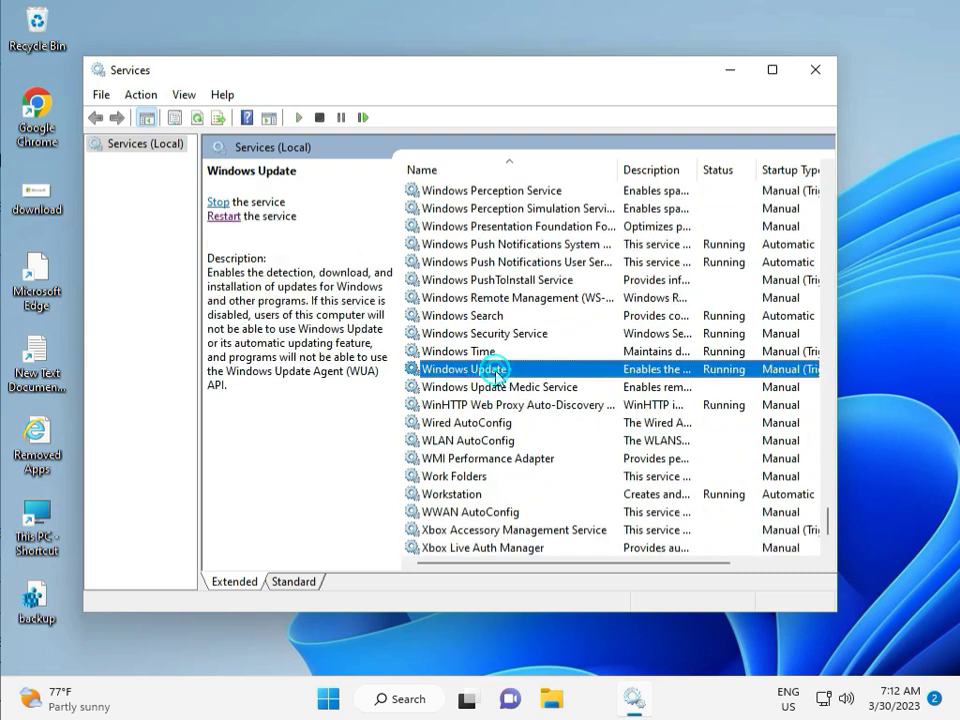
left_click(217, 202)
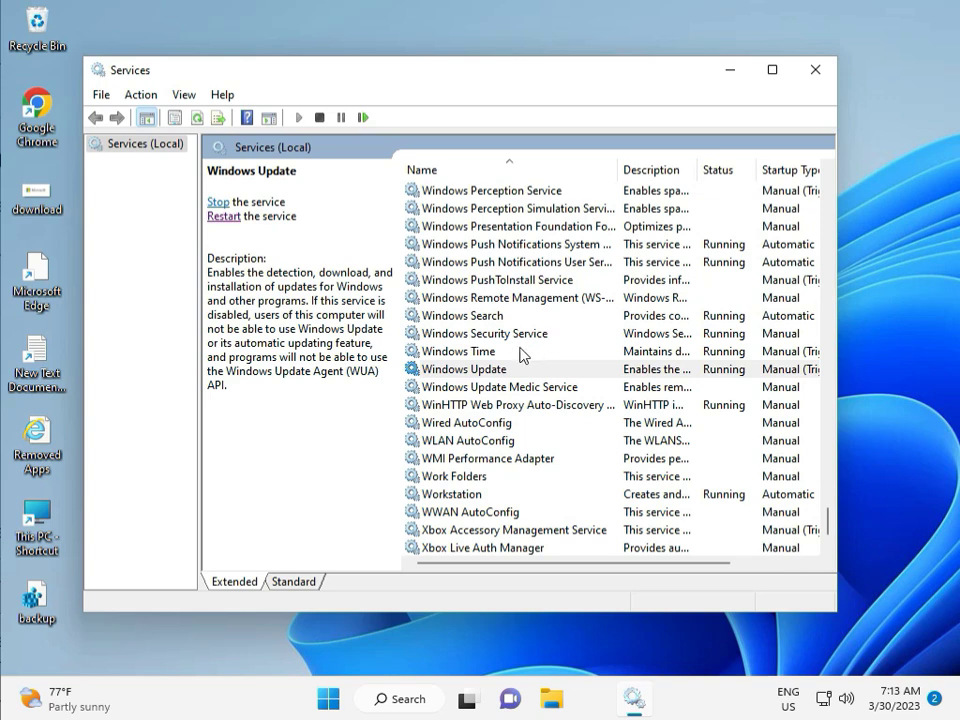
Step: Set the Windows Update service's startup type to Automatic, apply the change and close the Services console
double_click(488, 370)
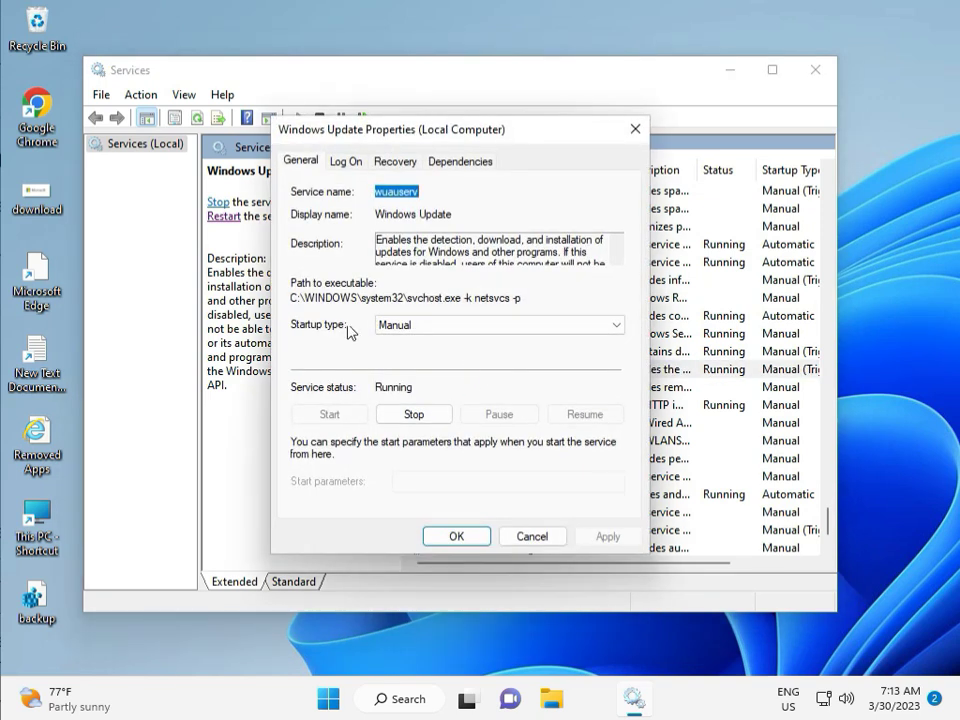
left_click(403, 325)
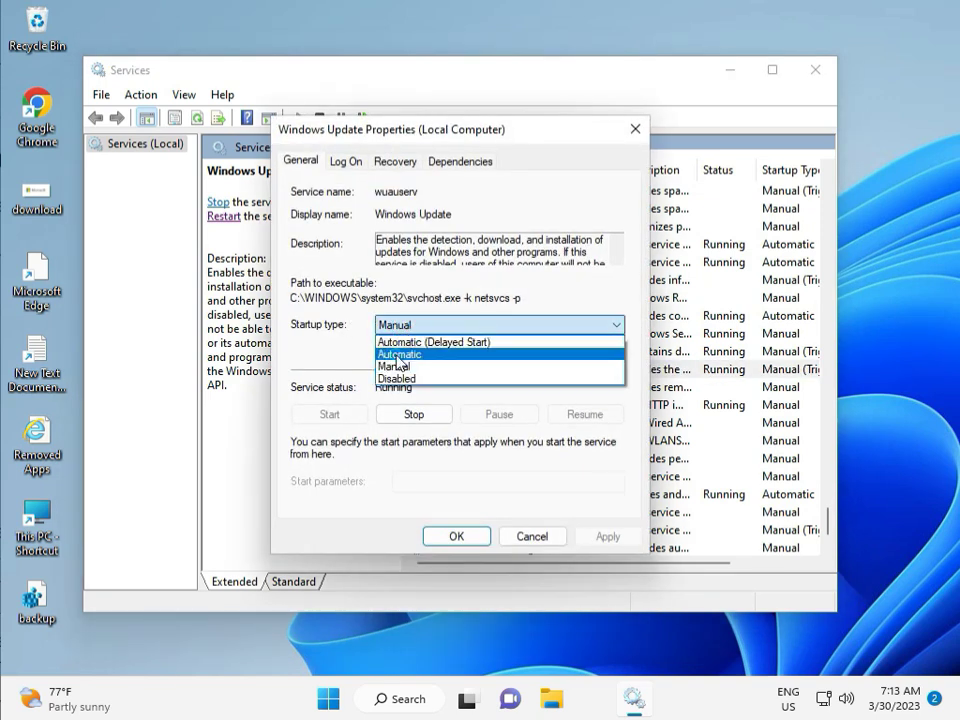
left_click(399, 356)
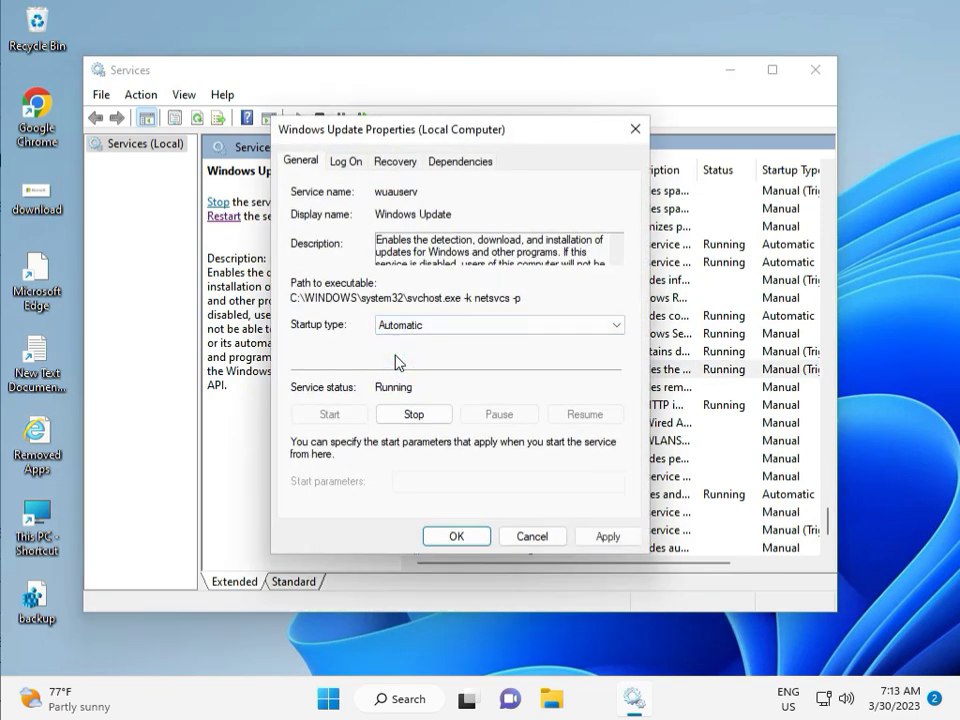
left_click(610, 537)
left_click(455, 537)
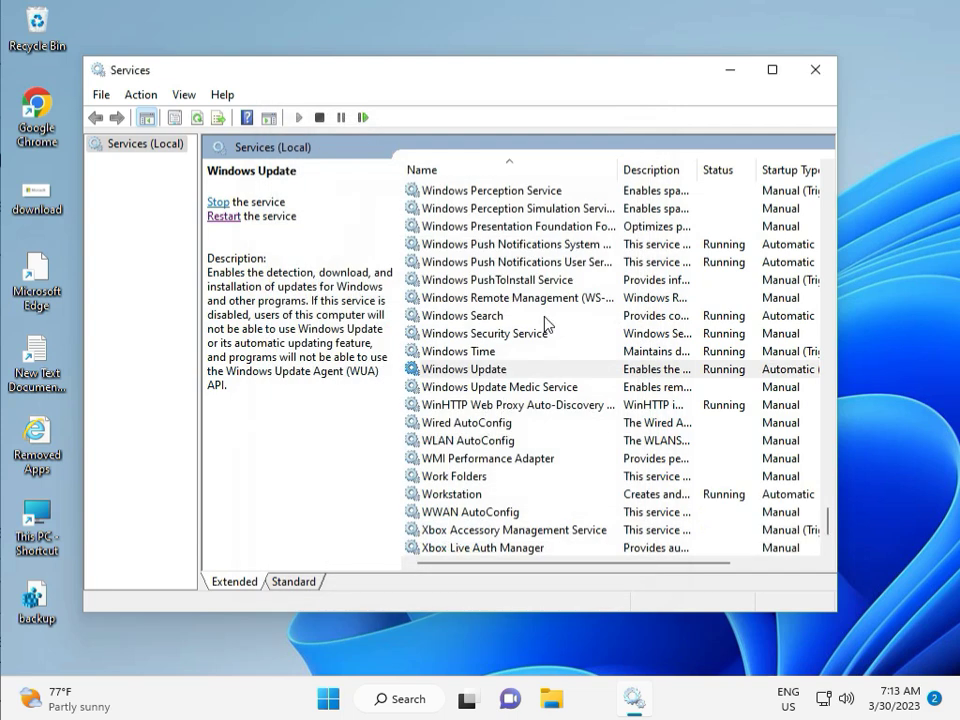
left_click(815, 71)
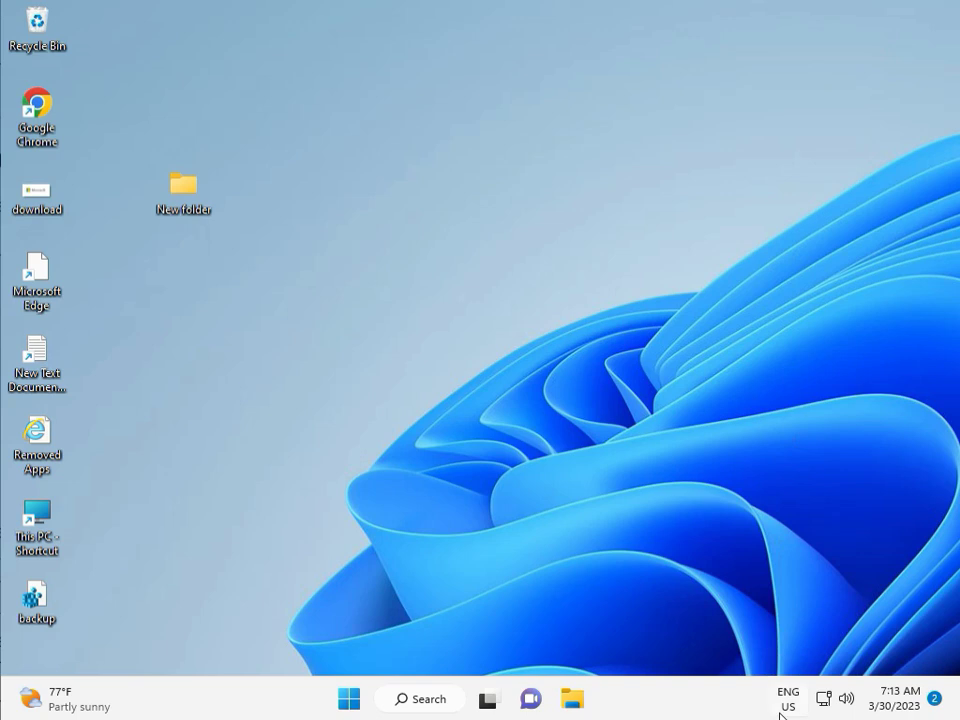
Step: Launch the Registry Editor through the Run dialog and allow it to make changes to the device
left_click(536, 505)
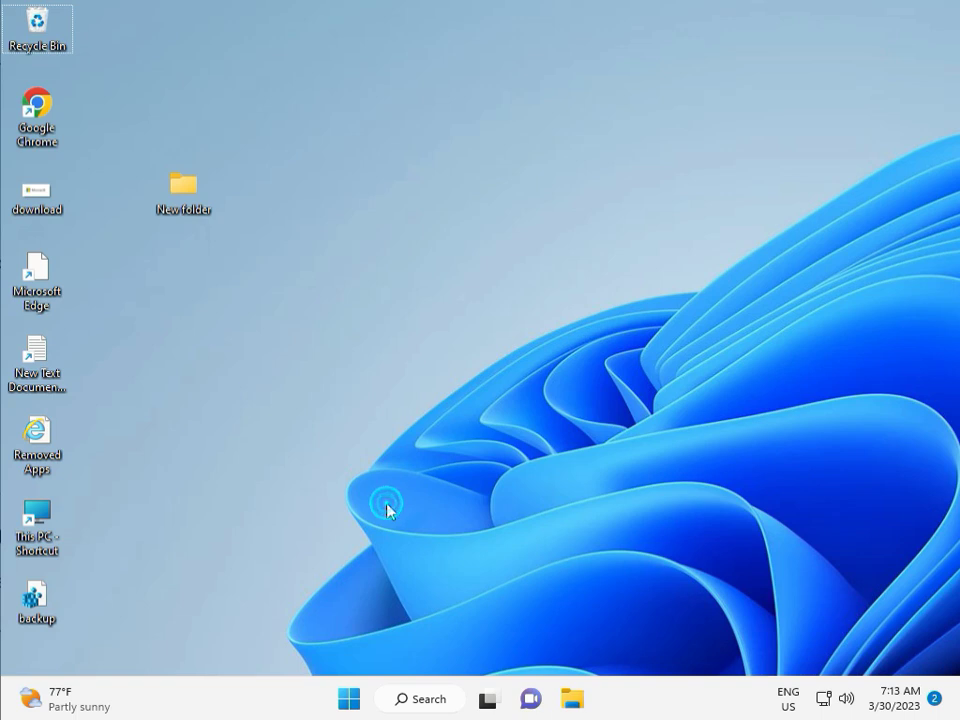
key("super+r")
type("r")
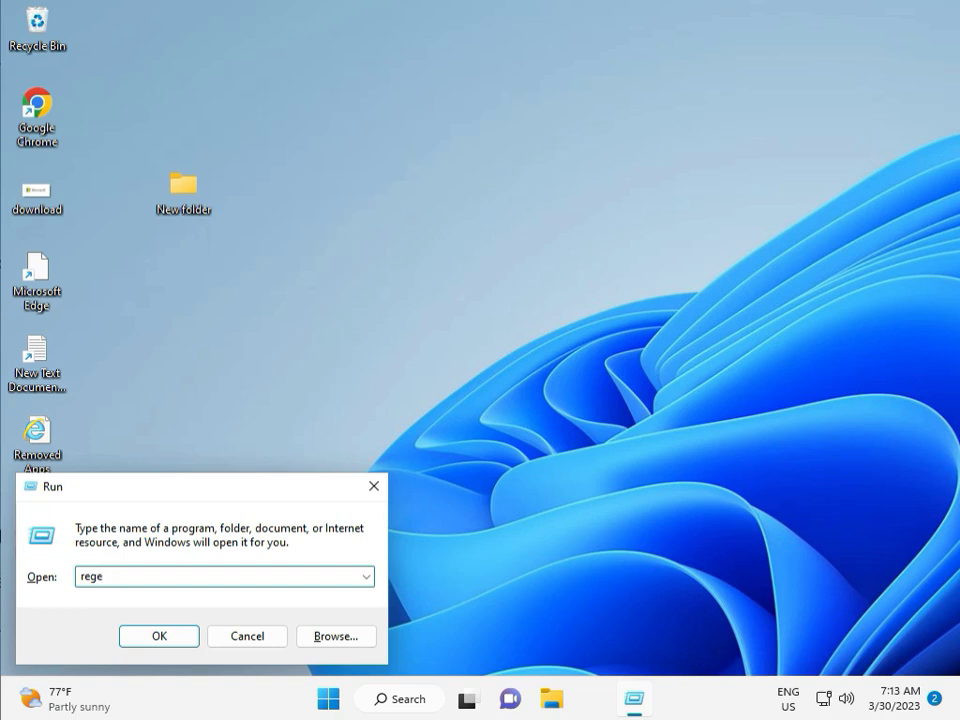
key("Return")
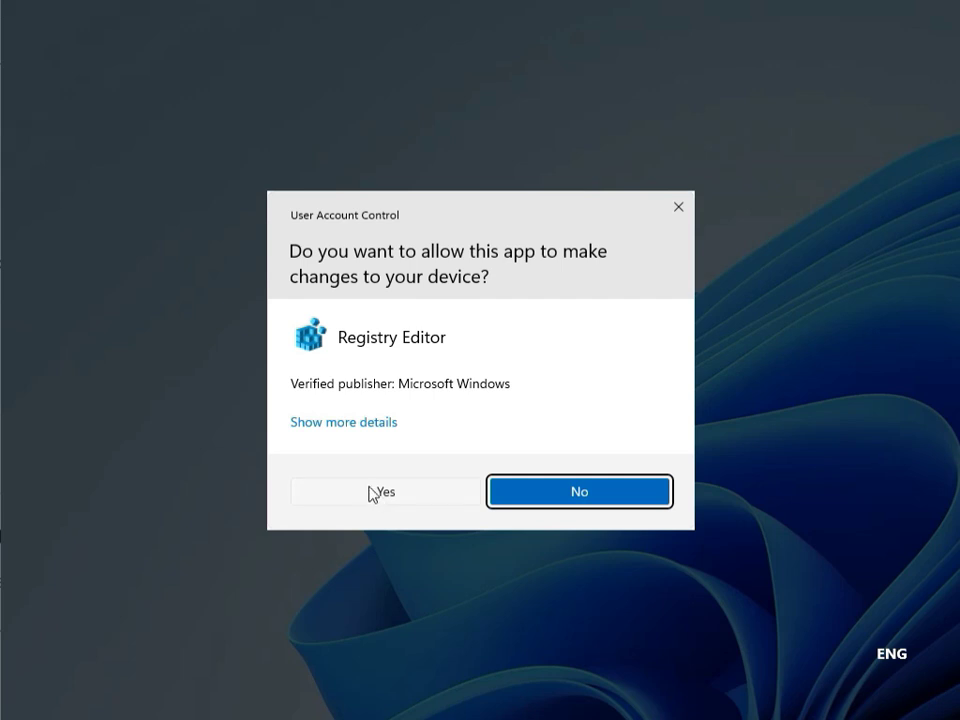
left_click(373, 492)
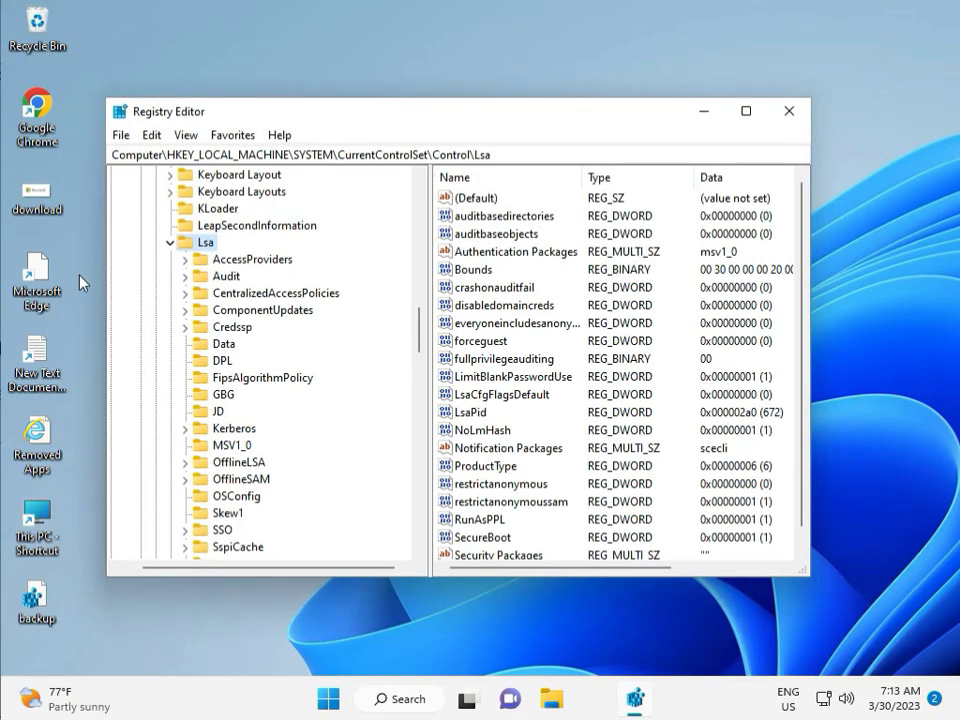
Step: Collapse the expanded Lsa and SYSTEM branches so HKEY_LOCAL_MACHINE lists only its top-level keys
left_click(170, 243)
scroll(172, 260, "up", 20)
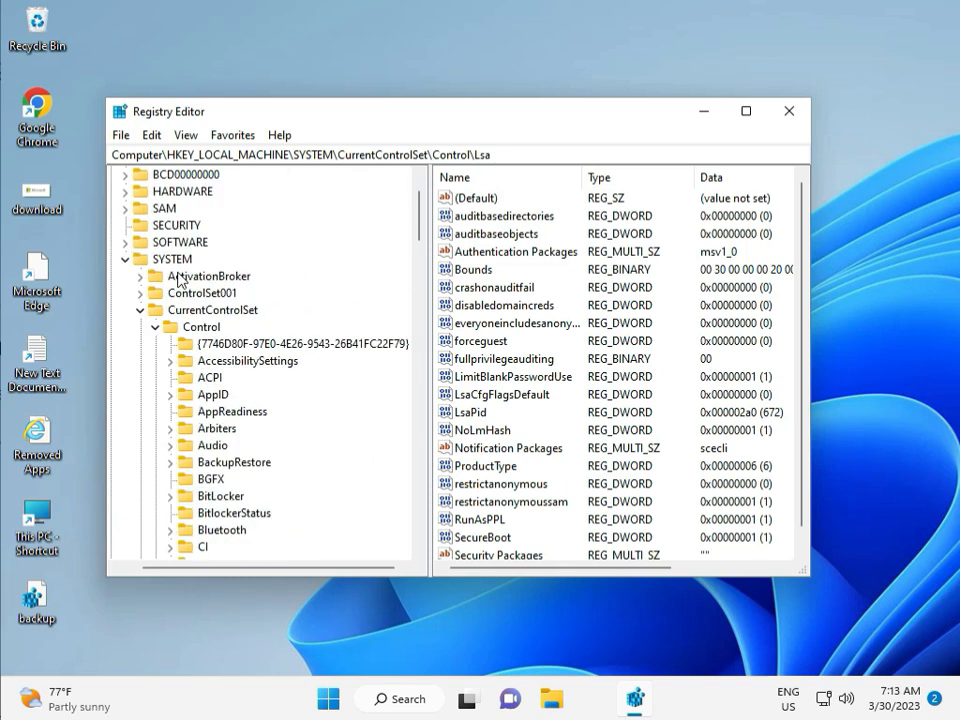
left_click(123, 327)
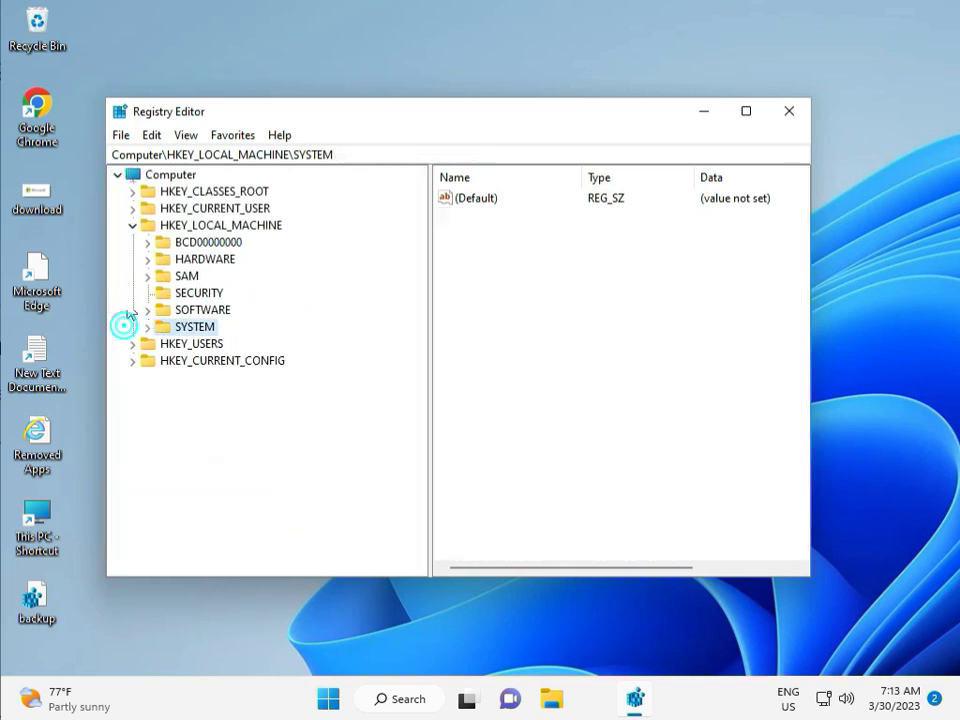
left_click(134, 225)
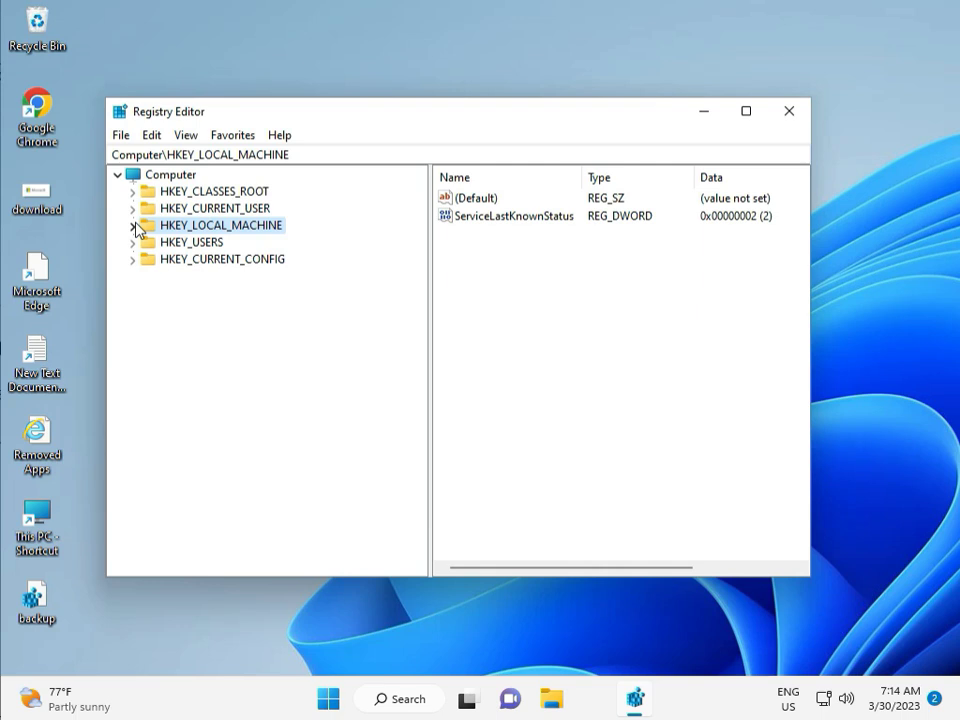
left_click(134, 225)
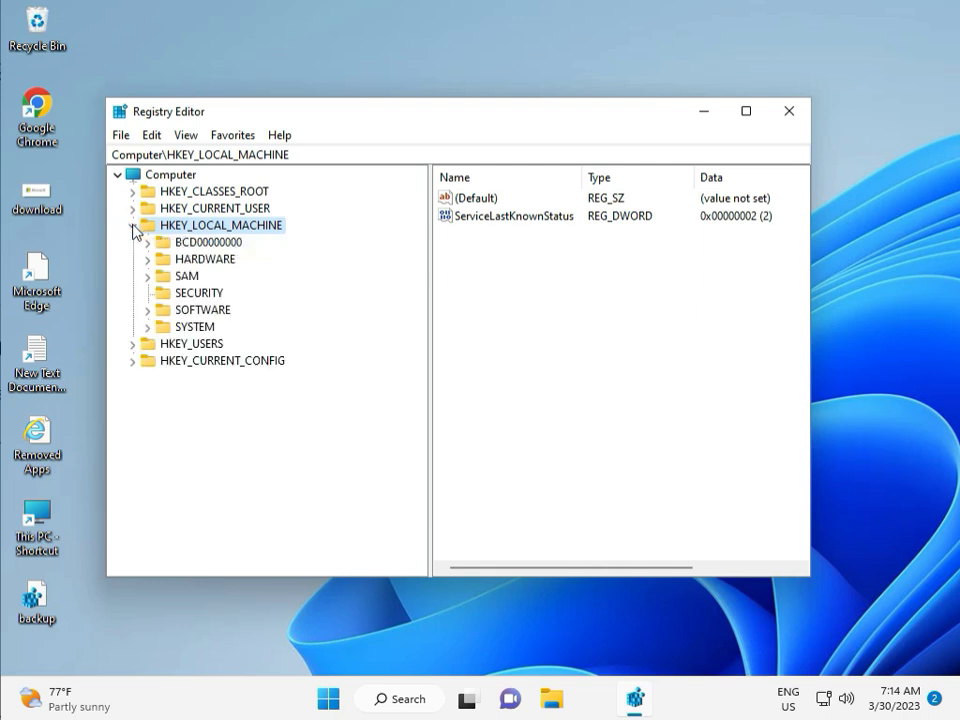
Step: Examine the subkeys under HKEY_LOCAL_MACHINE\SOFTWARE\Policies\Microsoft\Windows and close the Registry Editor
left_click(148, 311)
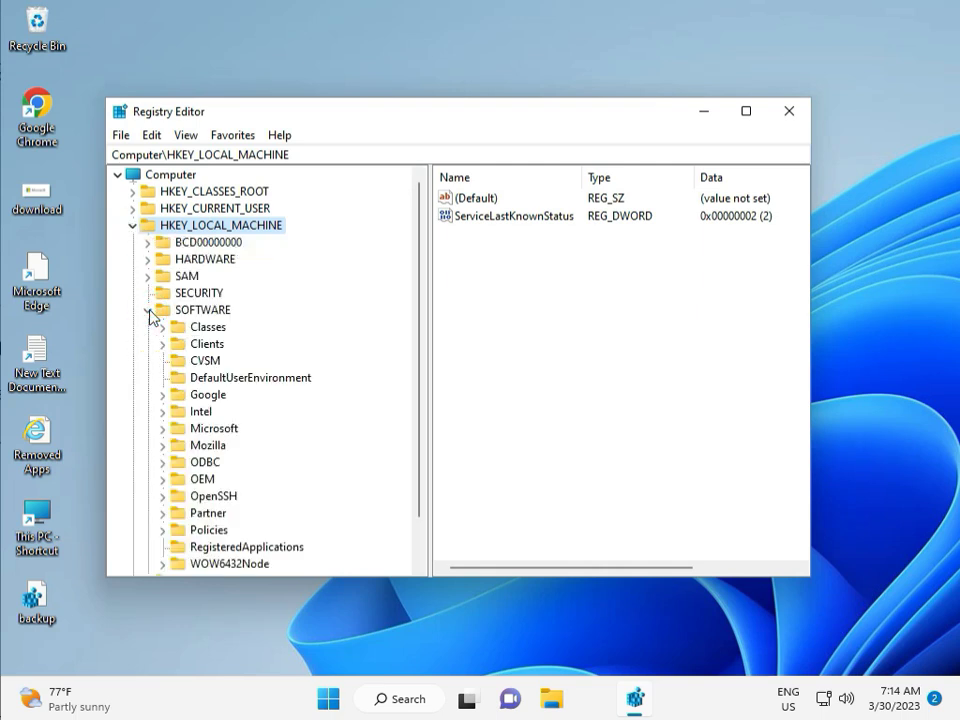
scroll(197, 398, "down", 1)
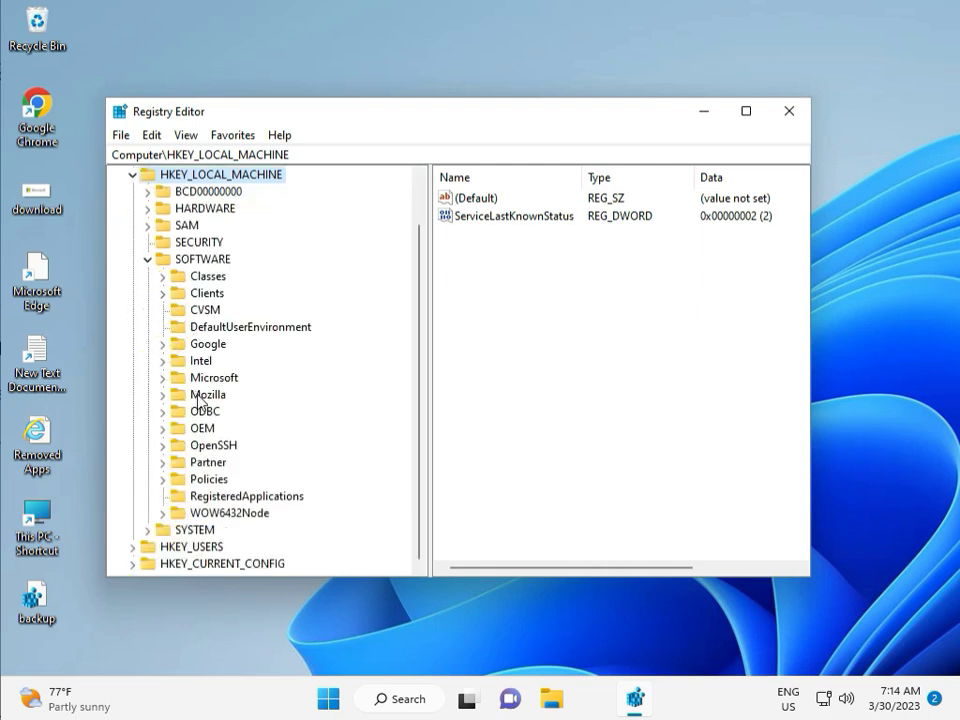
left_click(163, 480)
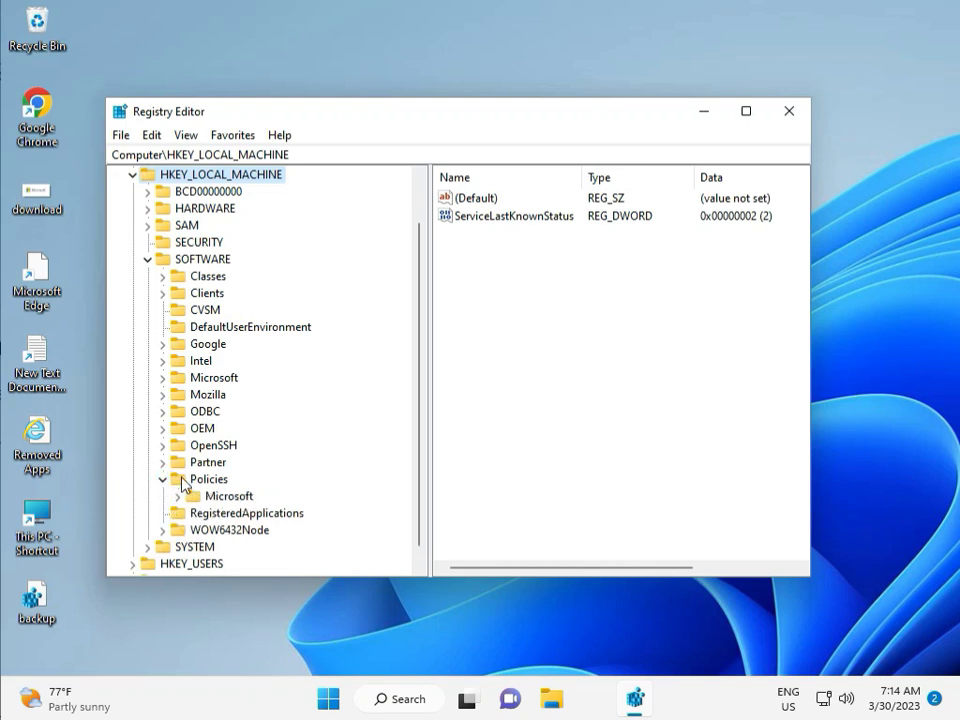
left_click(178, 497)
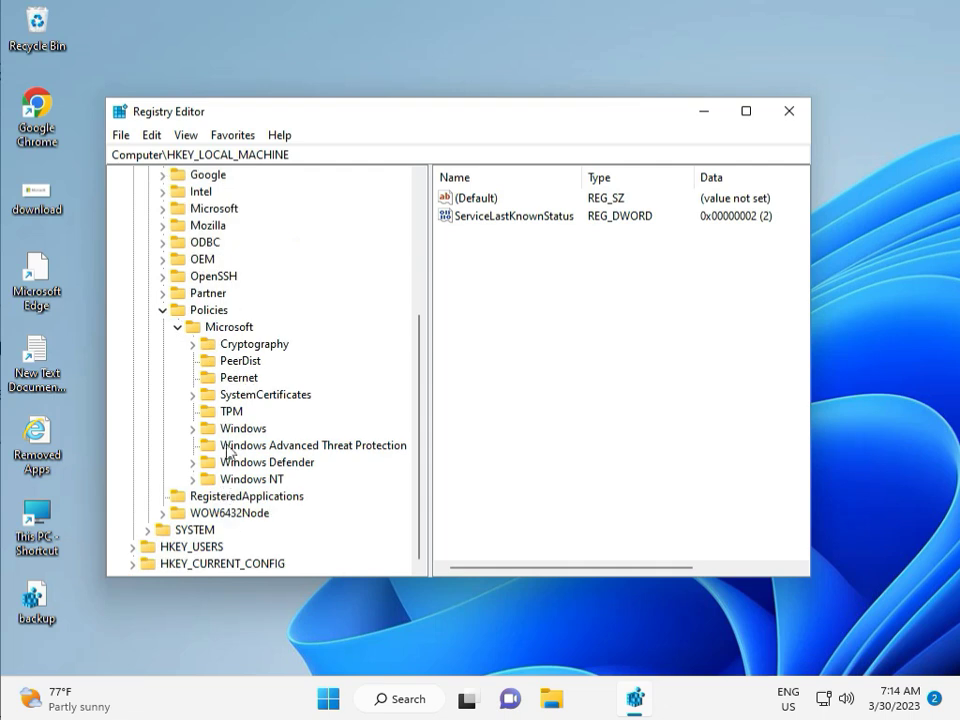
left_click(194, 429)
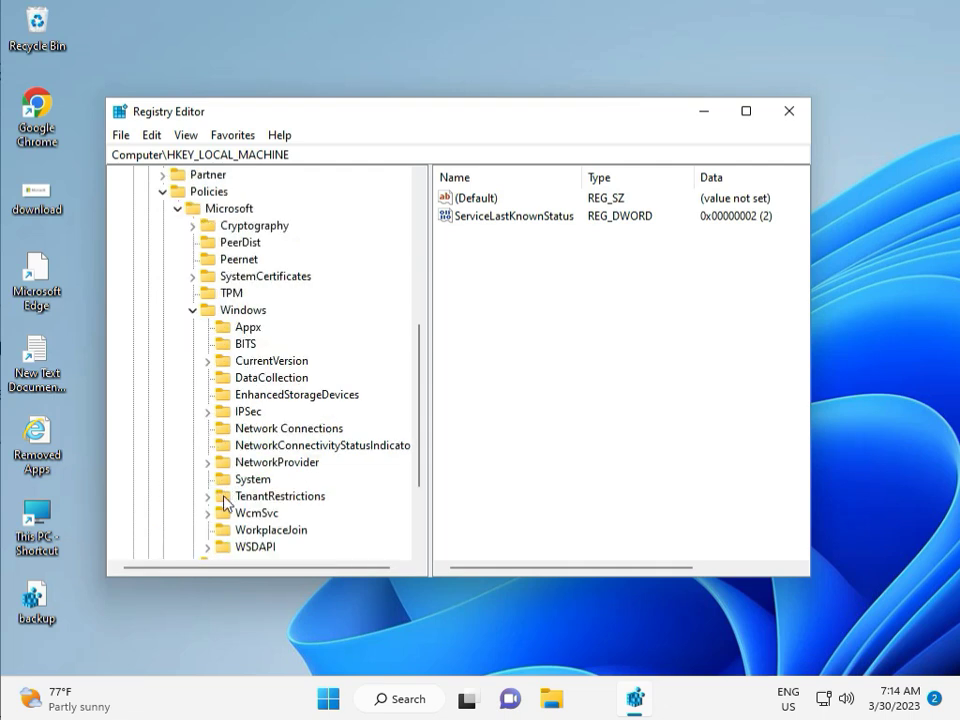
scroll(225, 537, "down", 1)
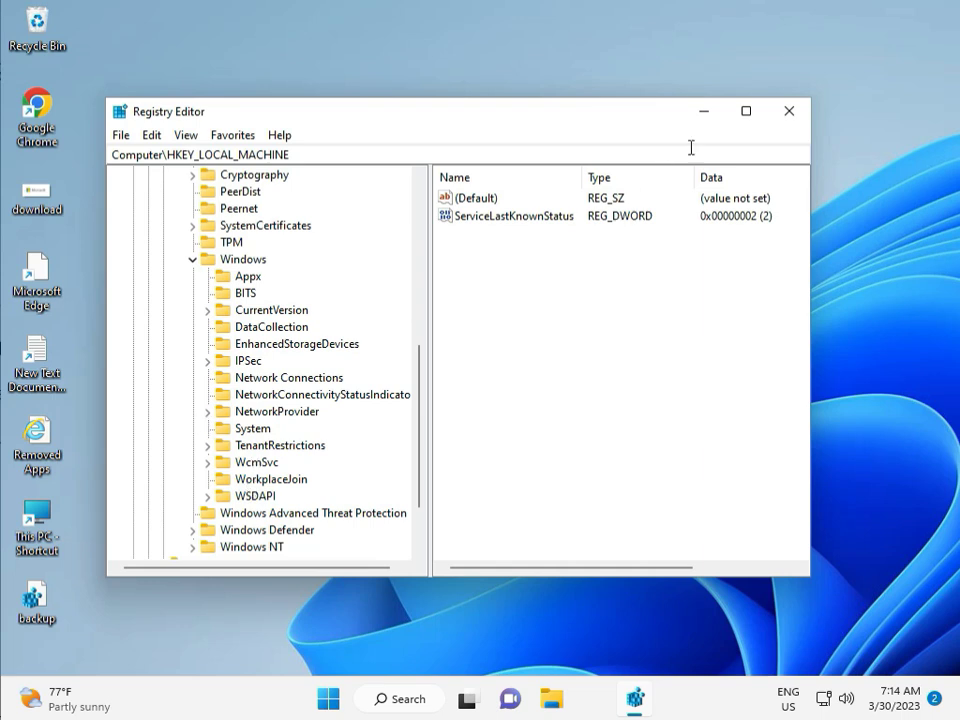
left_click(789, 111)
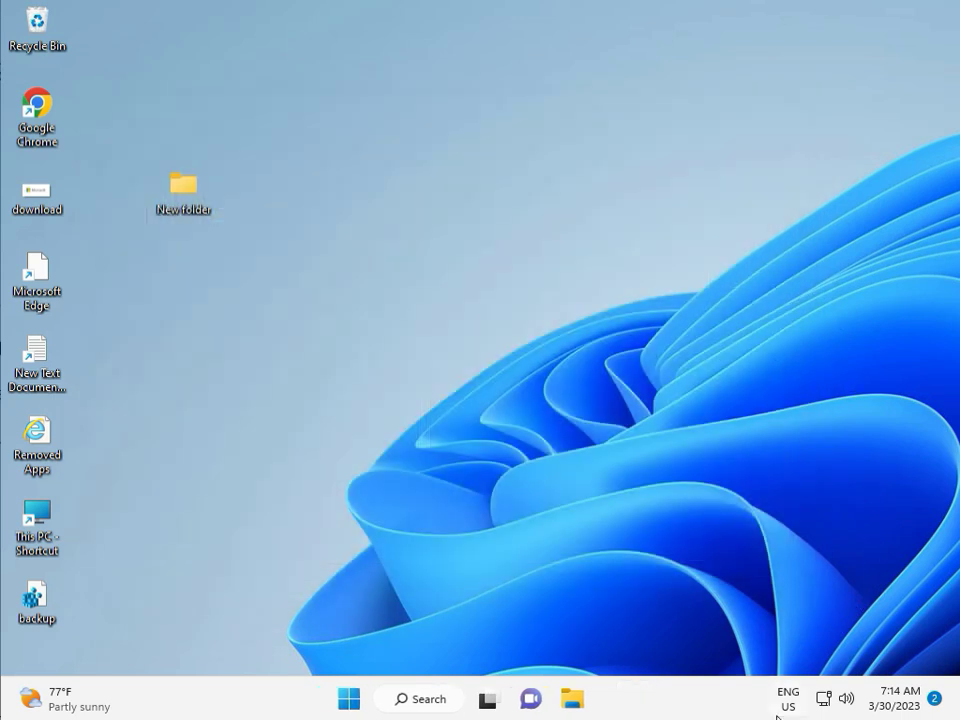
Step: Search for cmd and open Command Prompt as administrator, allowing it to make changes
left_click(292, 448)
key("super")
type("cmd")
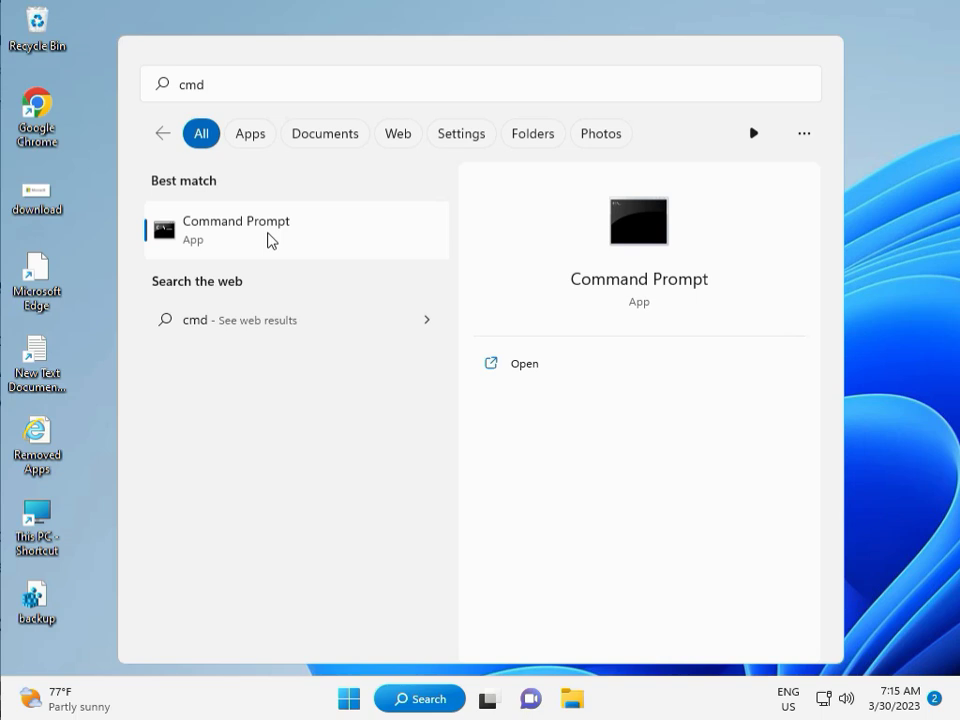
left_click(512, 397)
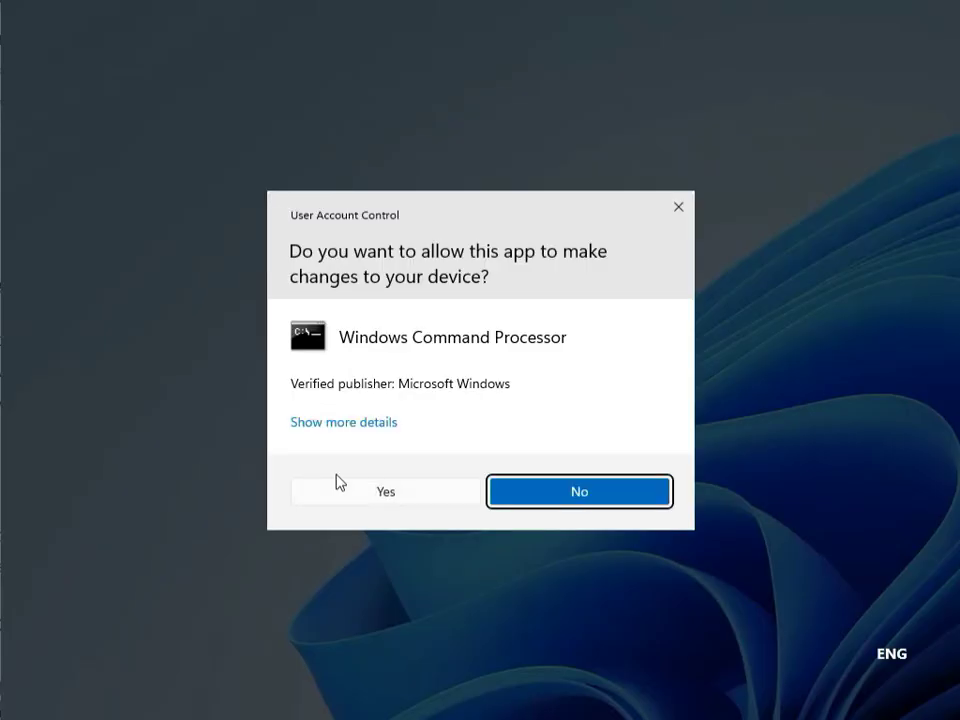
left_click(352, 488)
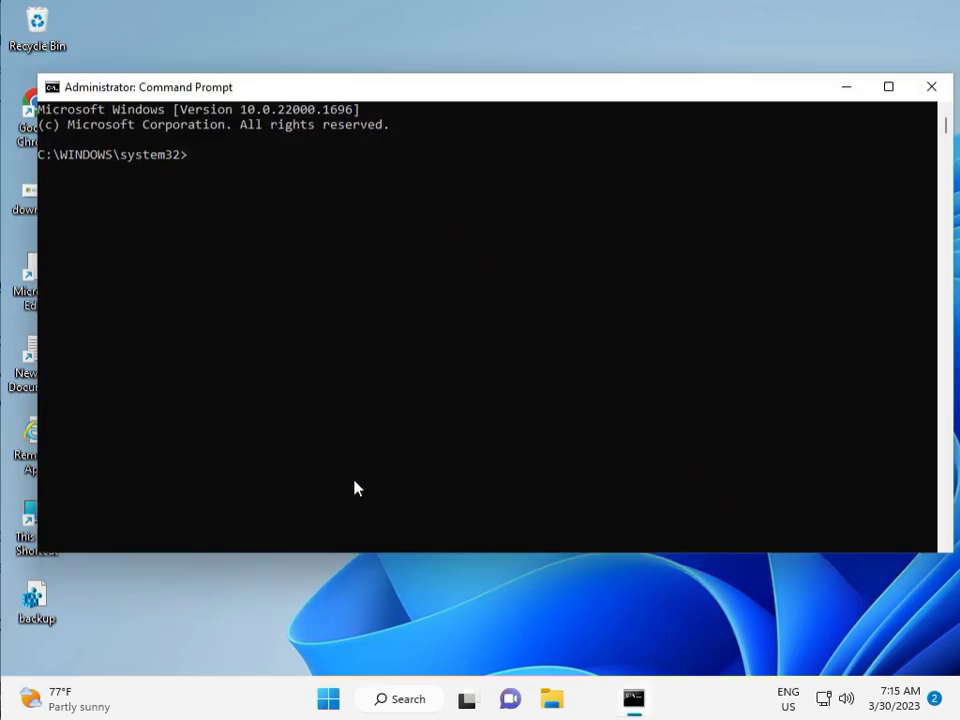
Step: Run chkdsk /f /r, agree to schedule the disk check for the next restart and close the Command Prompt
type("chkdsk /f /r")
key("Return")
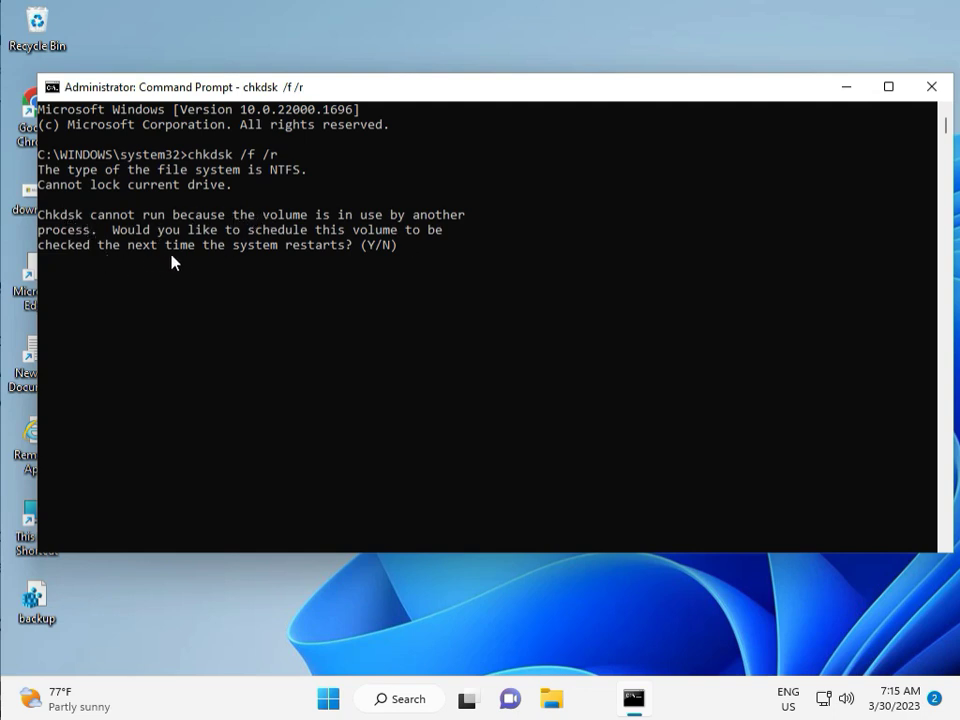
type("y")
key("Return")
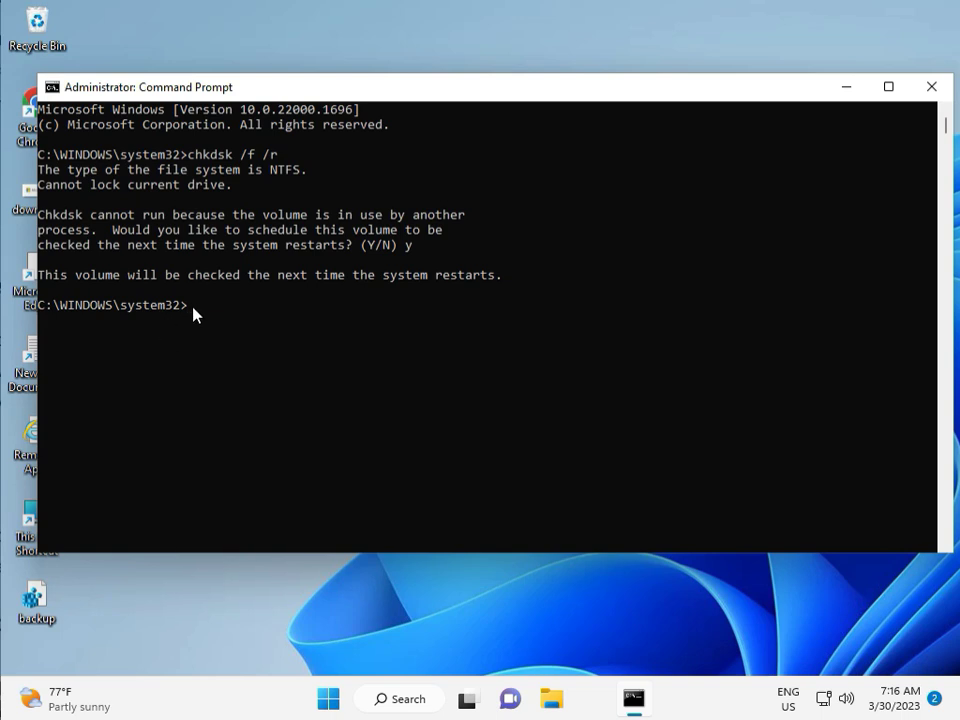
left_click(931, 88)
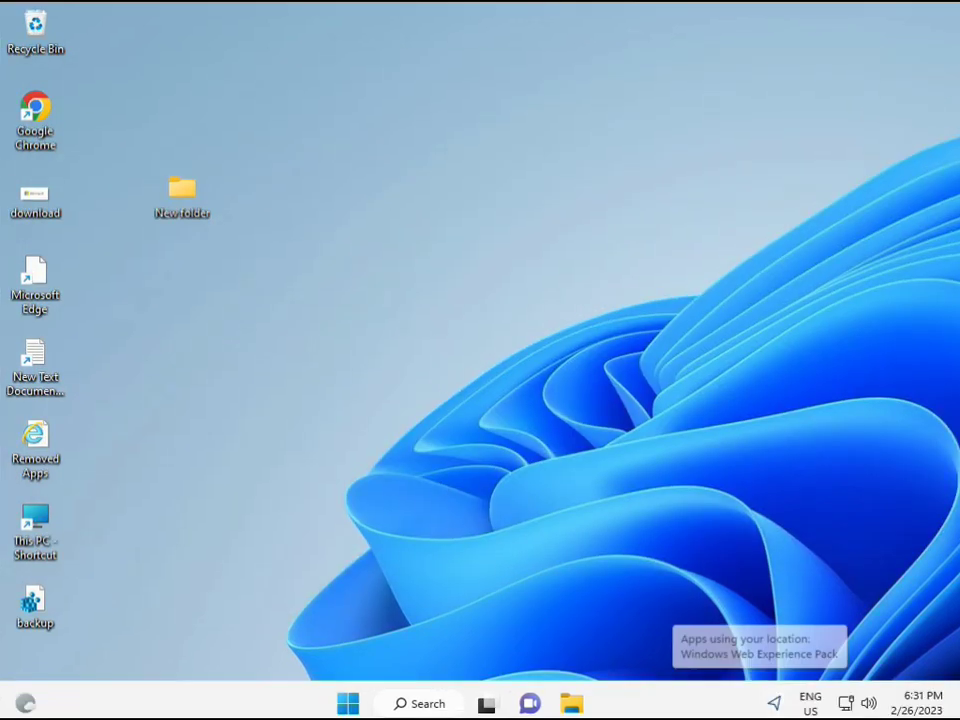
Step: Open a new elevated Command Prompt from a search for cmd and approve the permission request
left_click(346, 705)
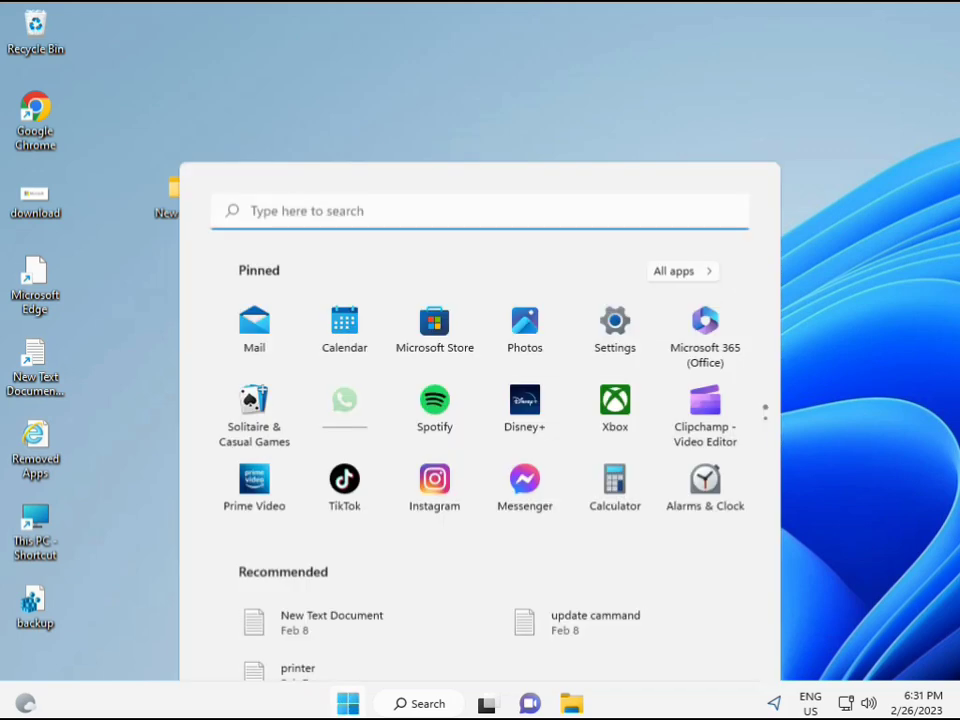
left_click(392, 706)
type("cmd")
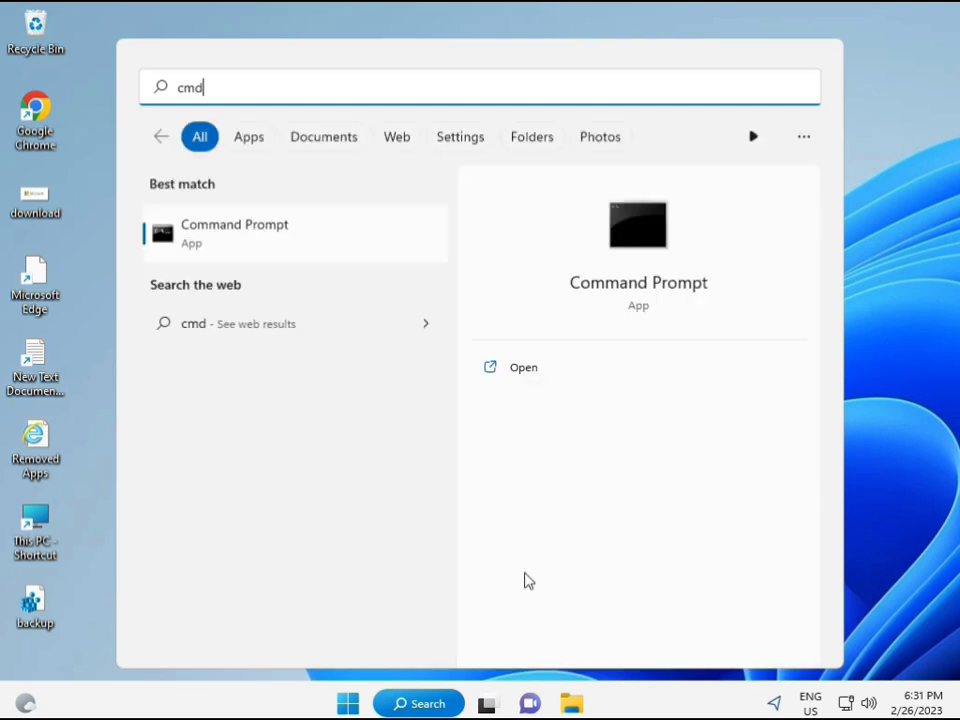
left_click(211, 234)
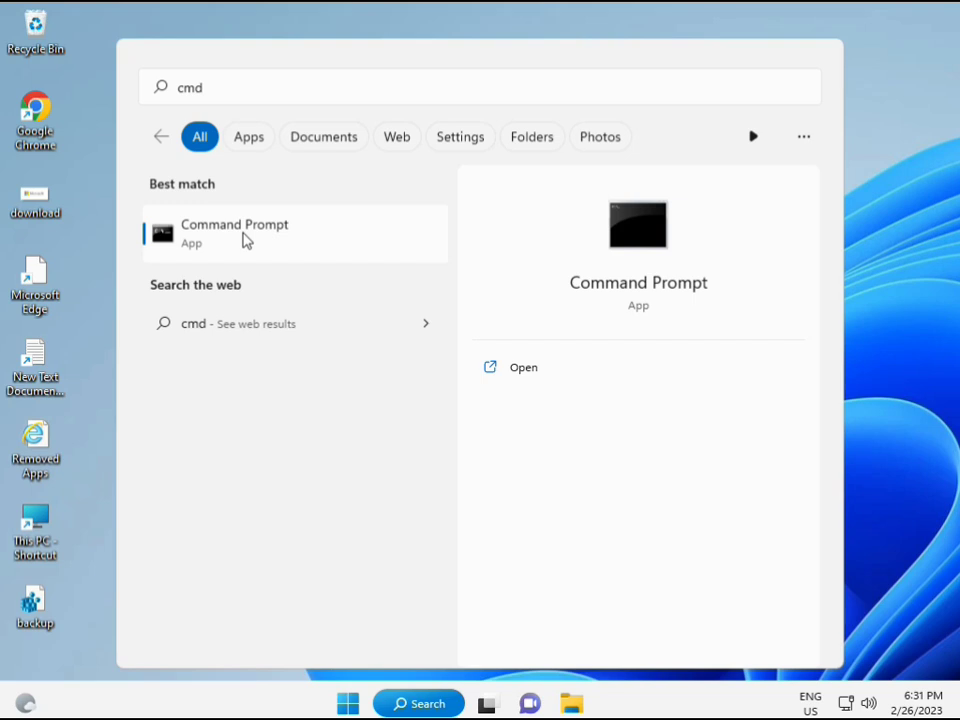
right_click(245, 240)
key("Escape")
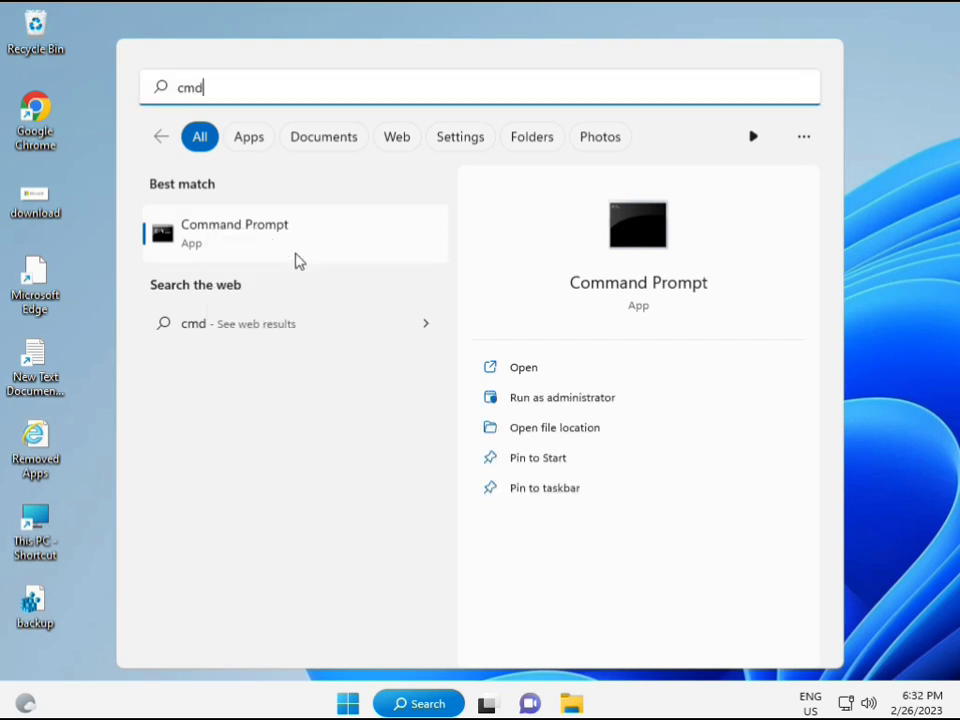
key("ctrl+shift+Return")
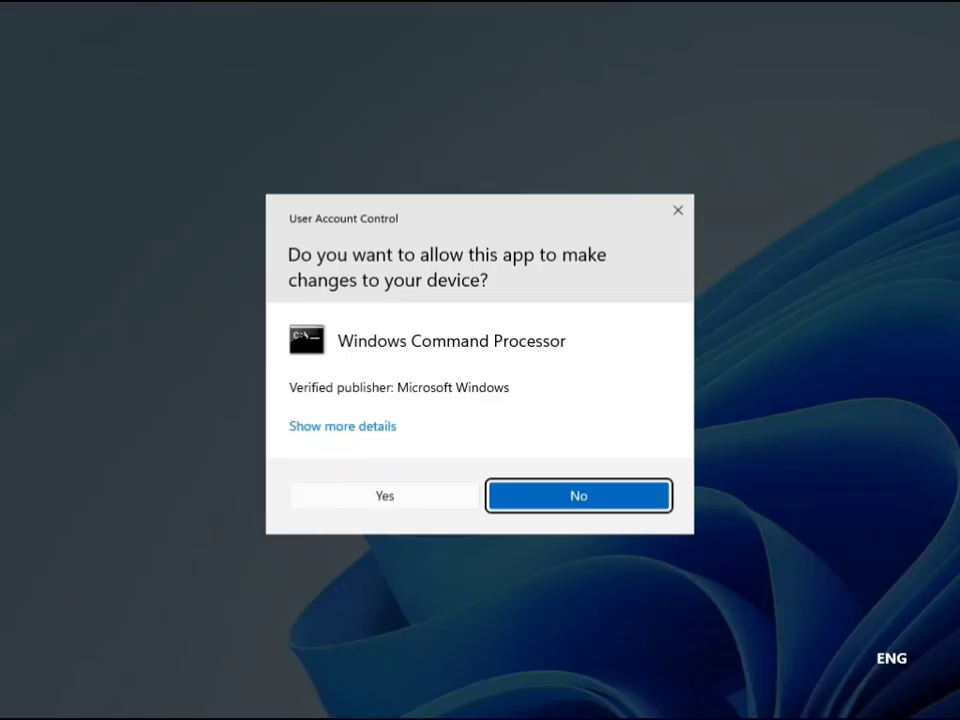
left_click(392, 495)
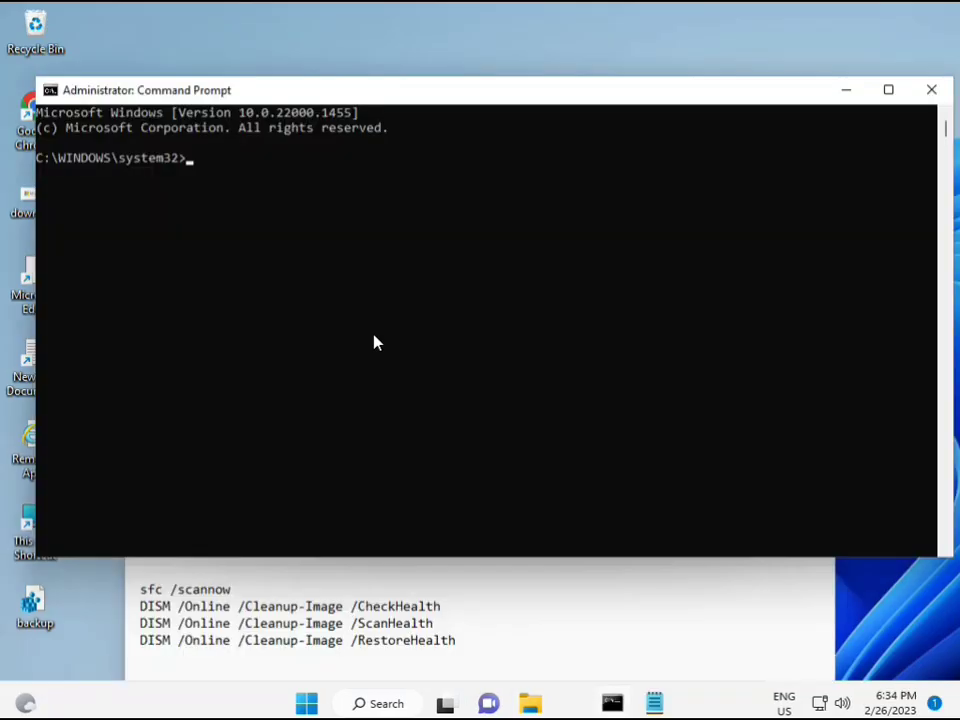
Step: Run sfc /scannow in the elevated Command Prompt to scan the system files
left_click(192, 157)
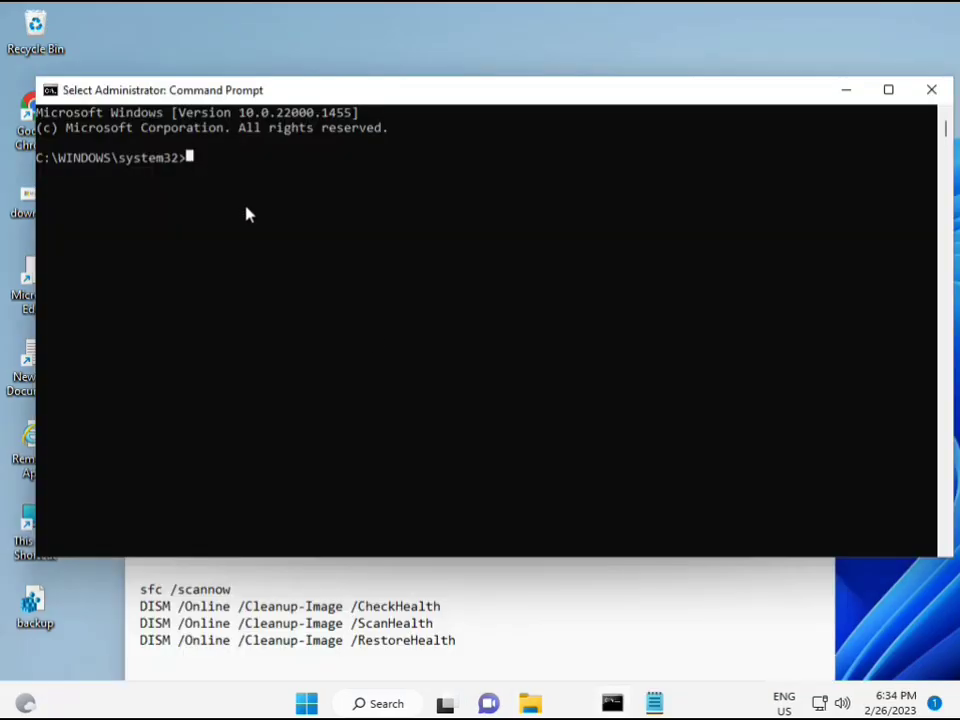
type("sca")
key("BackSpace")
key("BackSpace")
key("BackSpace")
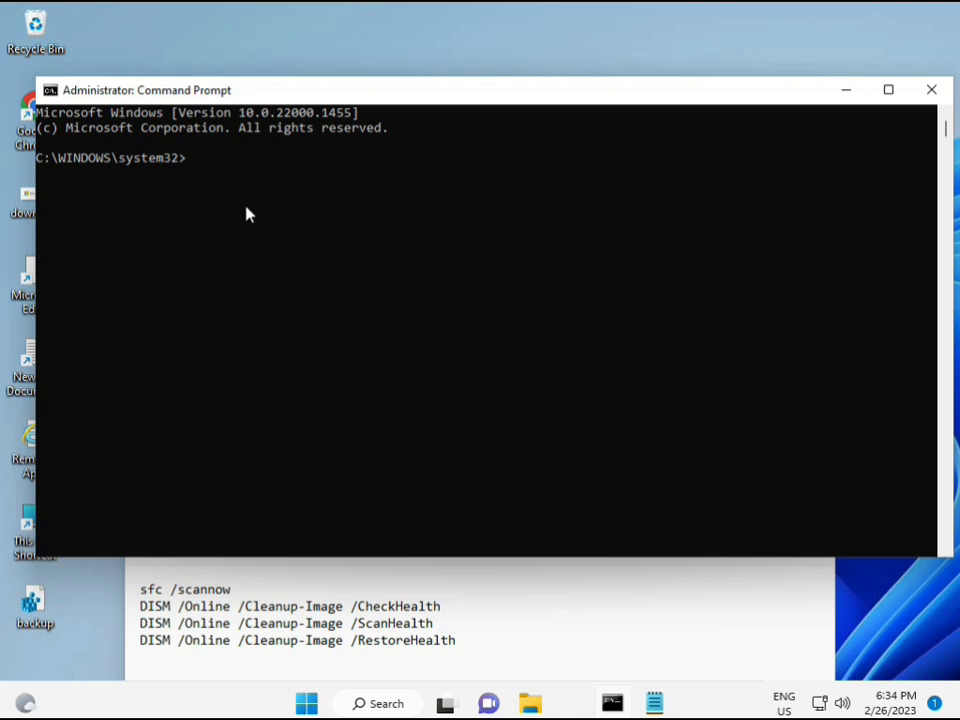
type("sfc /scannow")
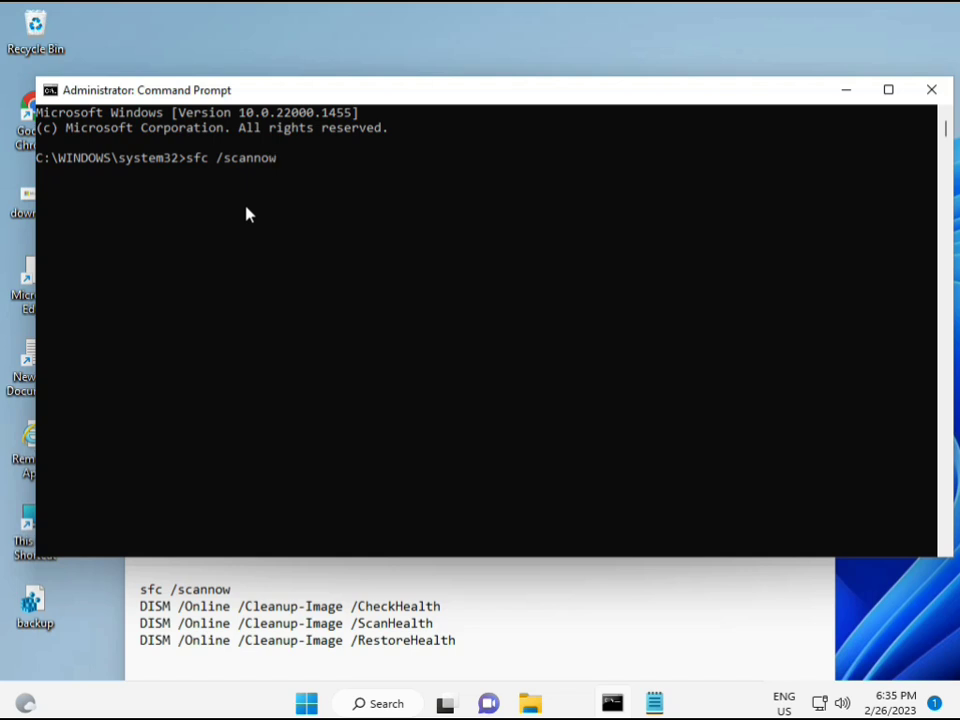
key("Return")
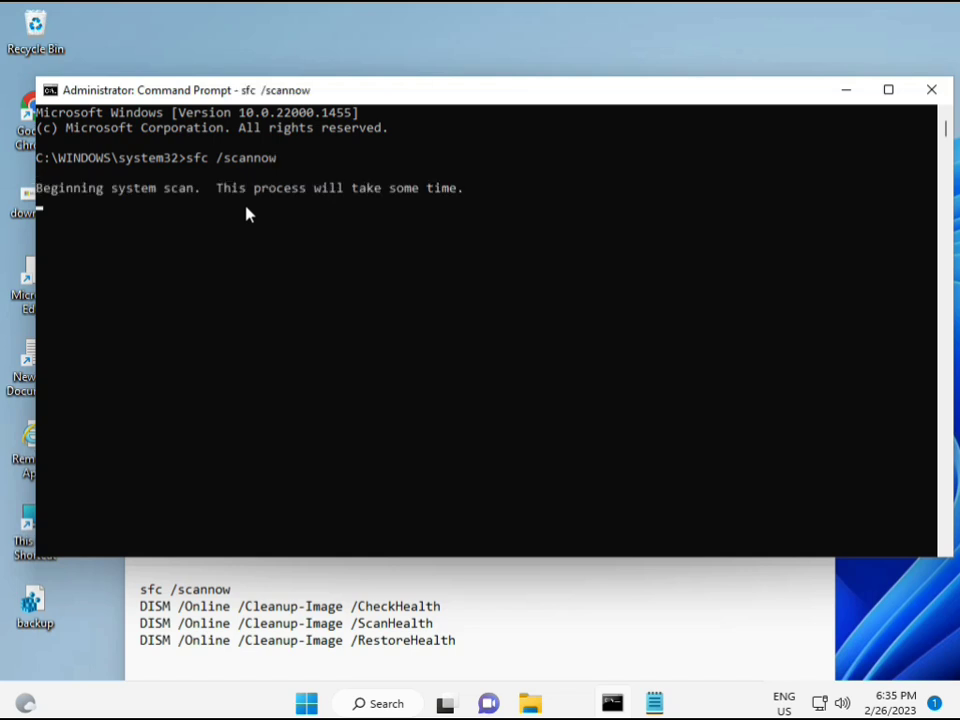
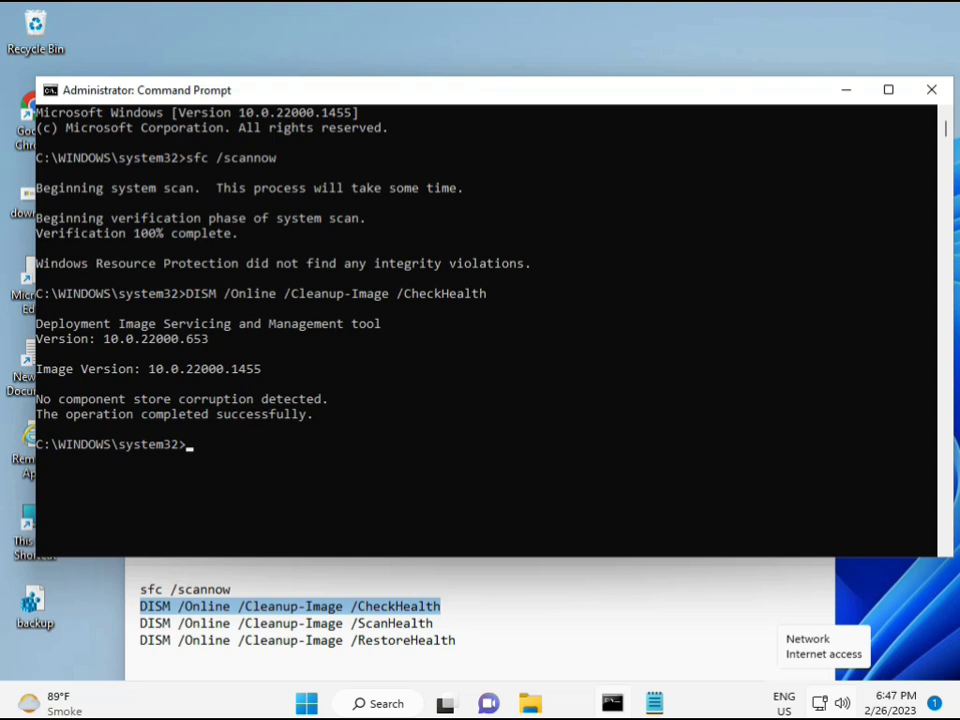
Step: Copy the line DISM /Online /Cleanup-Image /ScanHealth from the Notepad document and run it in the Command Prompt
left_click(140, 622)
left_click_drag(140, 623, 456, 624)
key("ctrl+c")
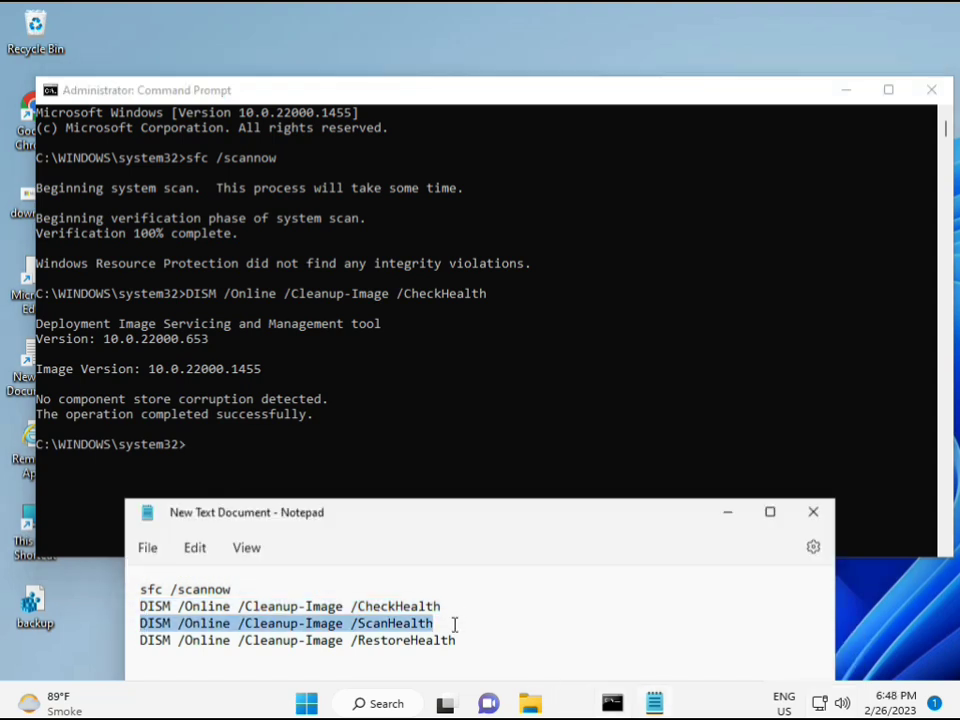
right_click(422, 619)
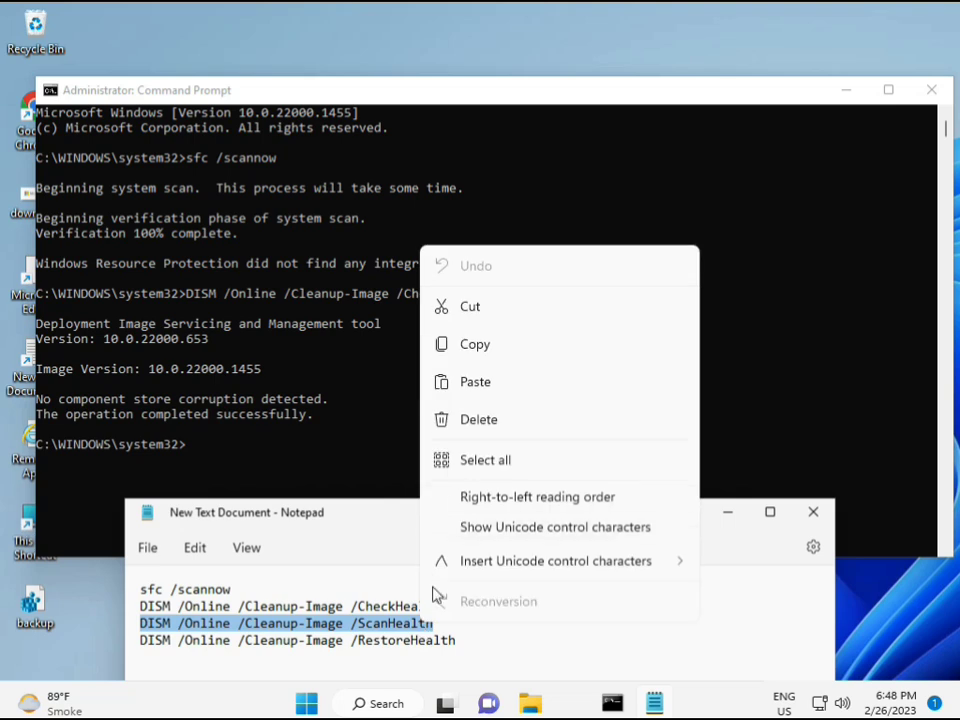
left_click(466, 356)
left_click(270, 464)
left_click(190, 445)
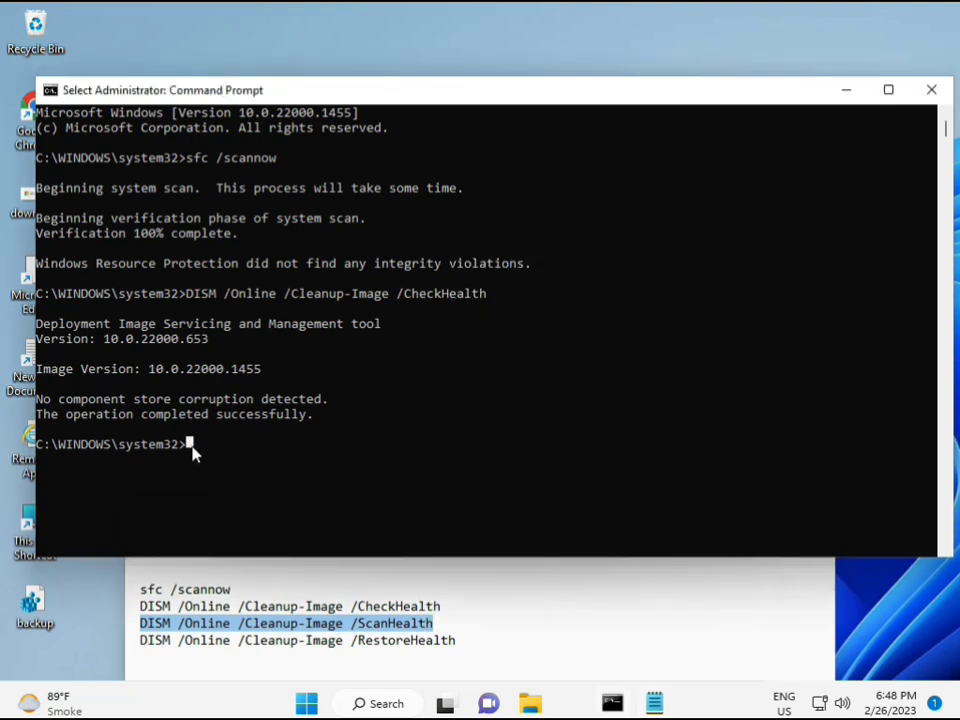
right_click(192, 447)
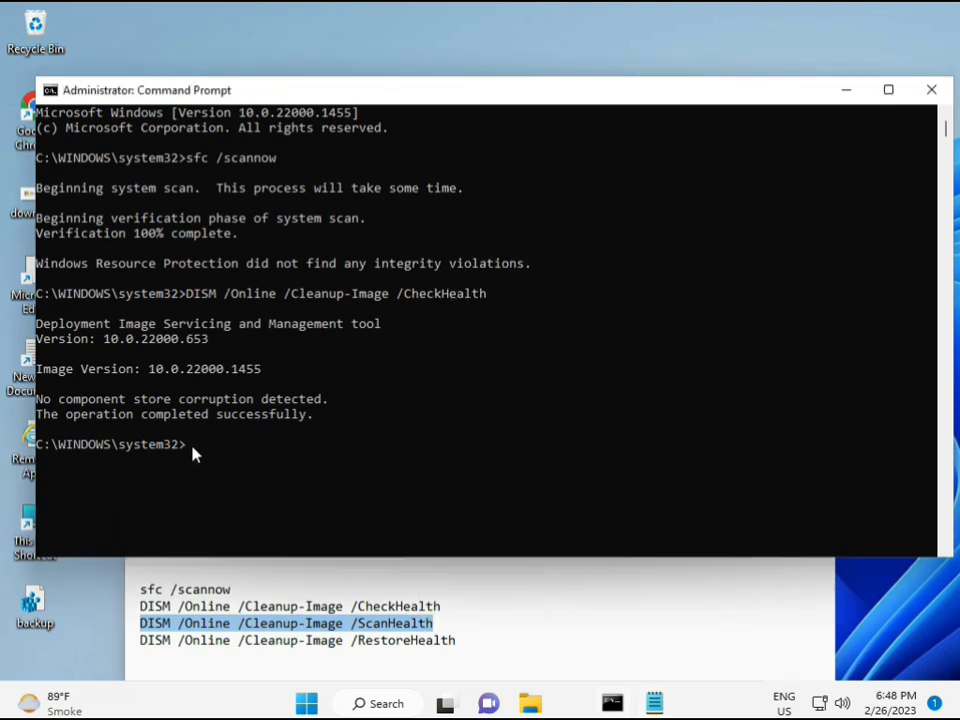
right_click(195, 453)
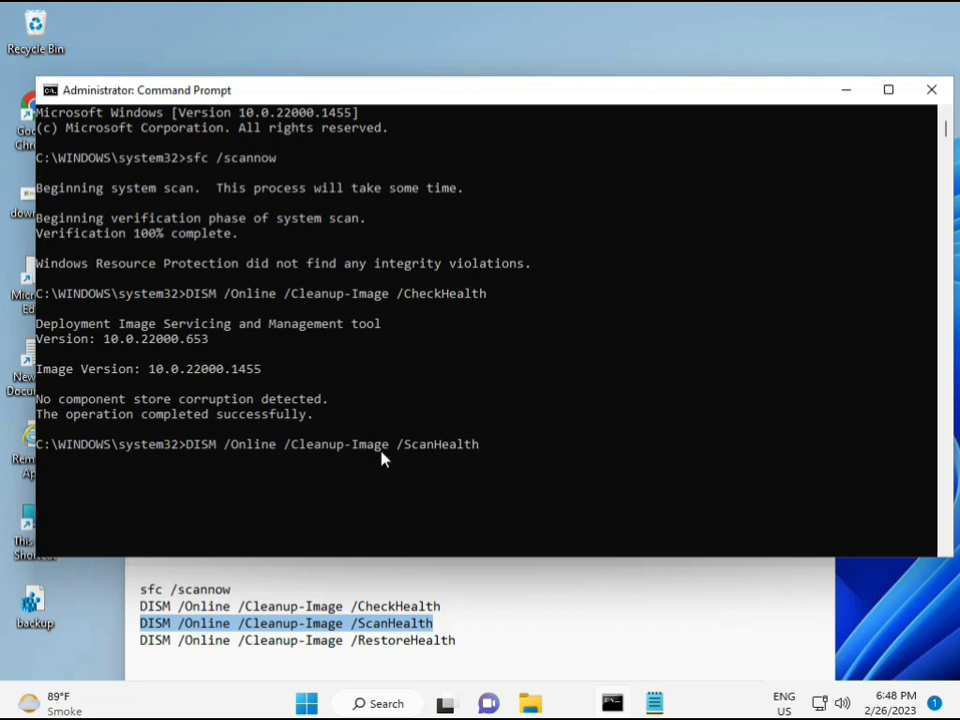
key("Return")
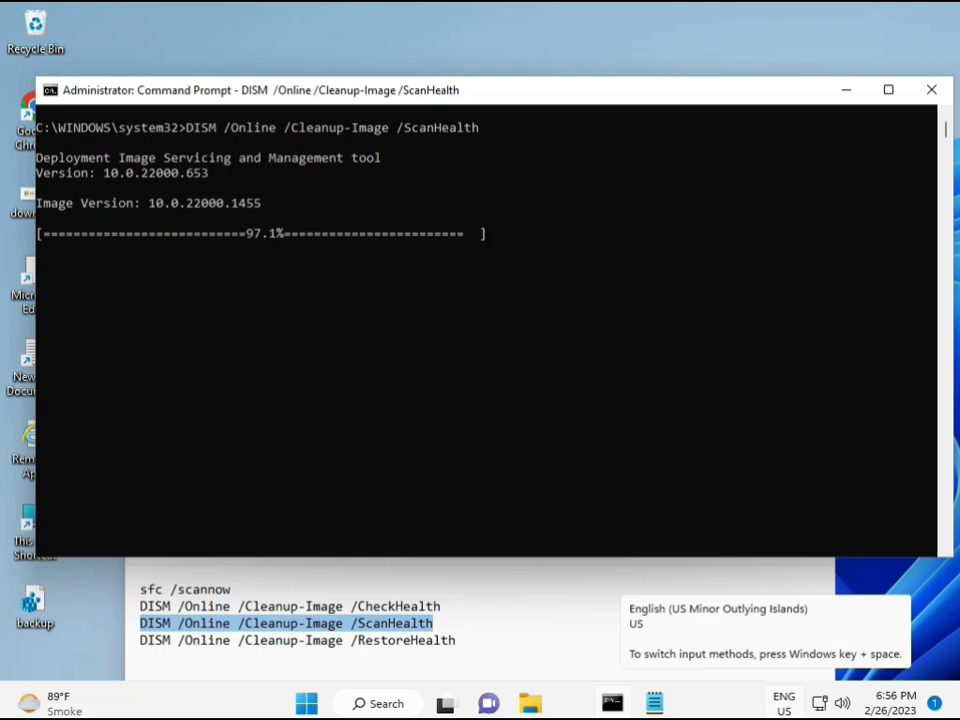
Step: Copy the line DISM /Online /Cleanup-Image /RestoreHealth from the Notepad document
left_click_drag(214, 520, 315, 521)
left_click(228, 645)
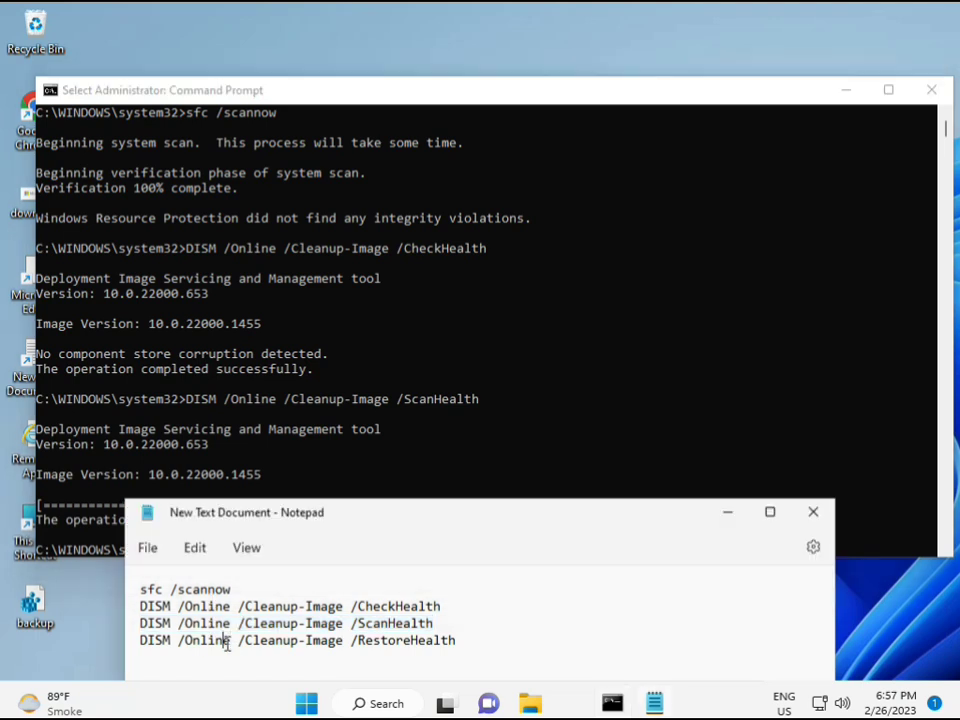
triple_click(228, 645)
right_click(228, 645)
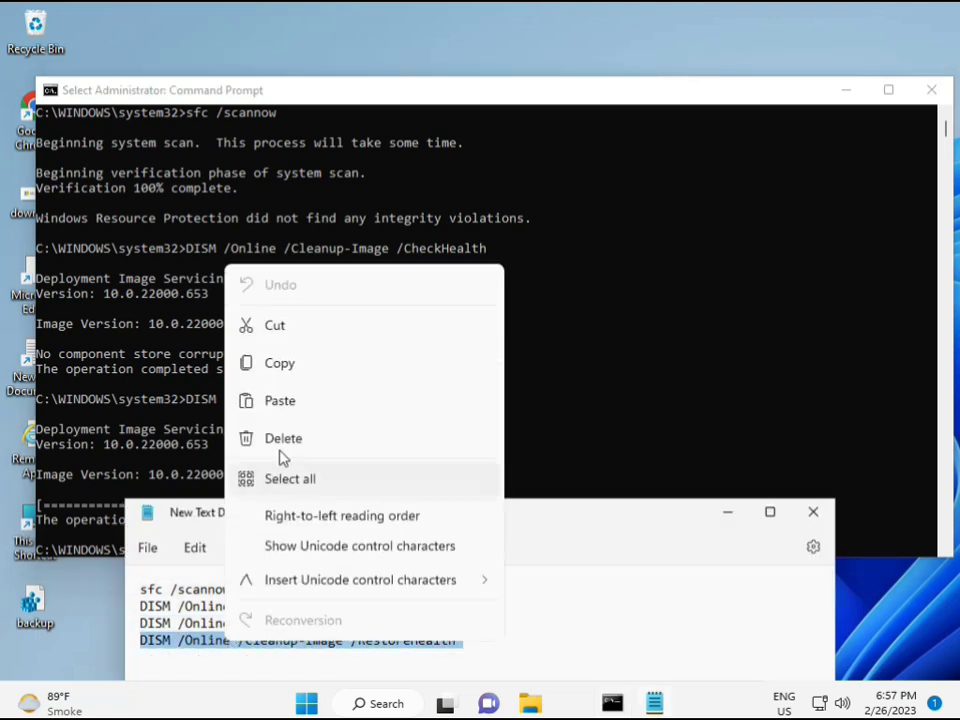
left_click(262, 368)
Step: Paste the copied RestoreHealth command at the Command Prompt and run it to repair the Windows image
left_click(211, 541)
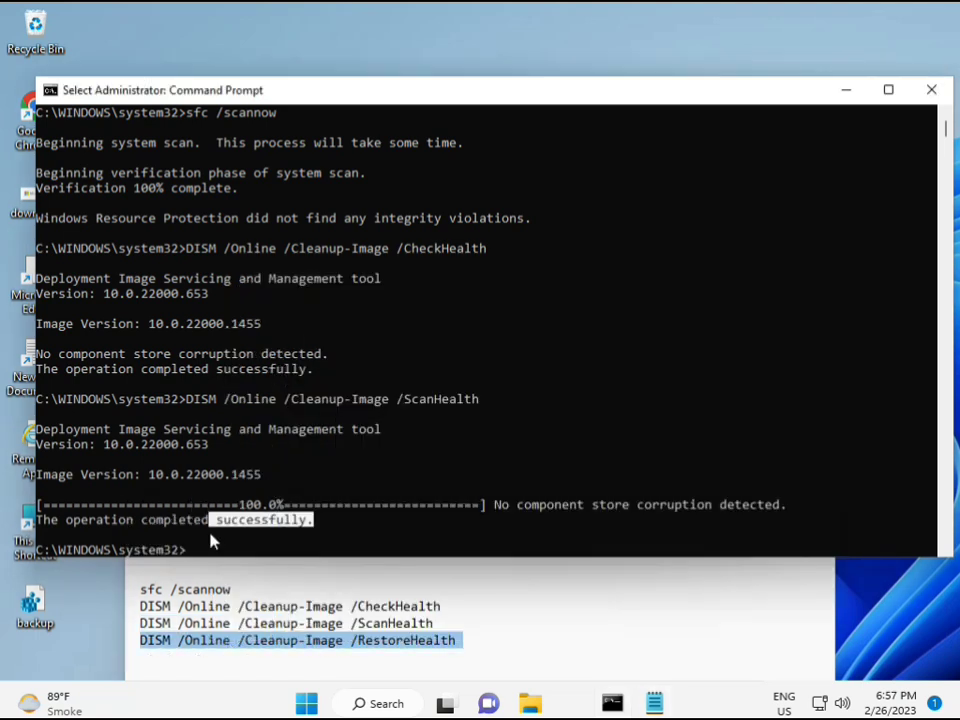
right_click(189, 558)
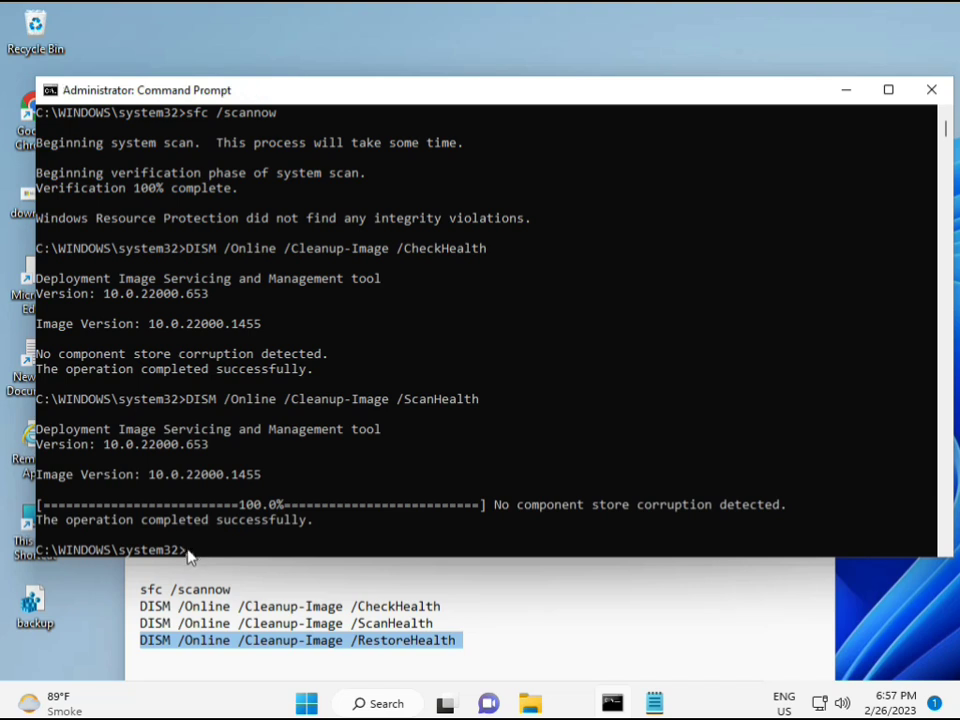
left_click(189, 558)
right_click(189, 557)
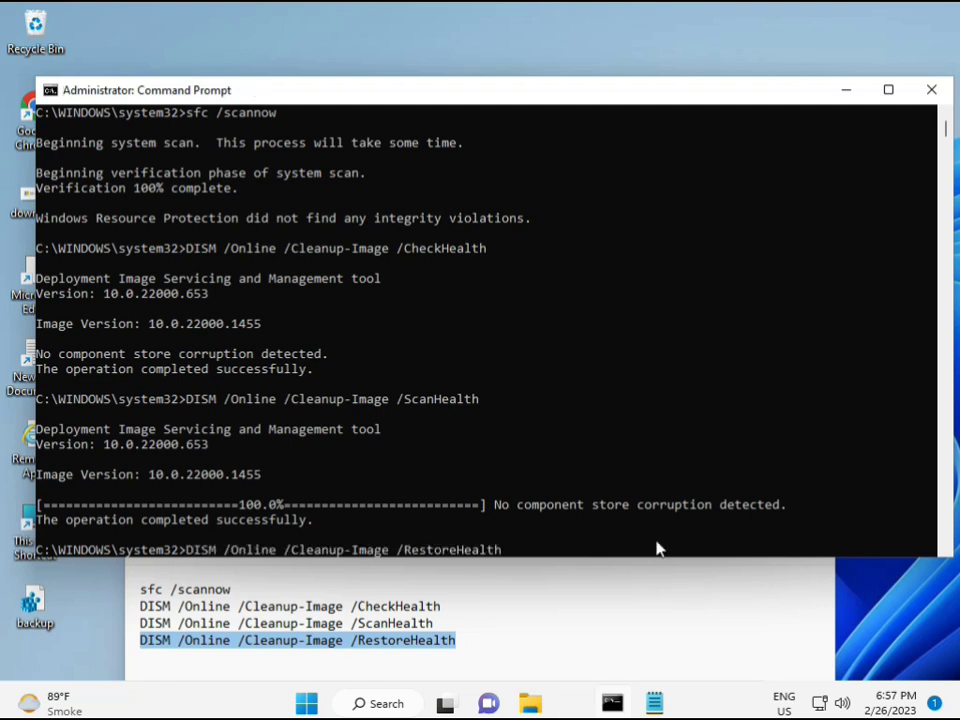
scroll(590, 457, "down", 9)
scroll(568, 454, "up", 9)
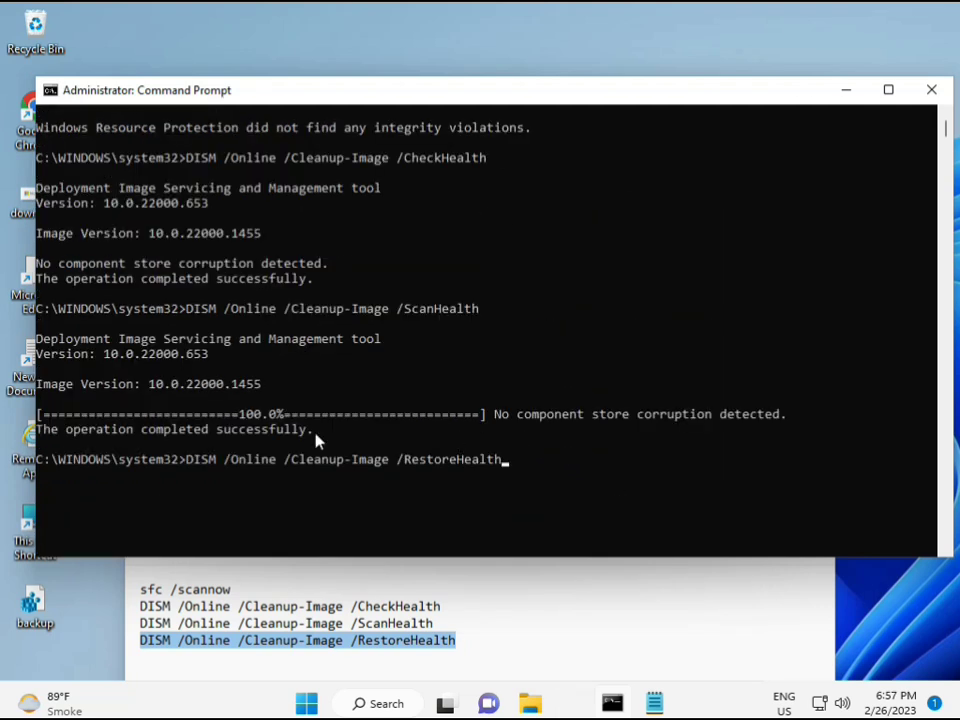
mouse_move(949, 130)
left_mouse_down()
mouse_move(950, 143)
mouse_move(949, 118)
left_mouse_up()
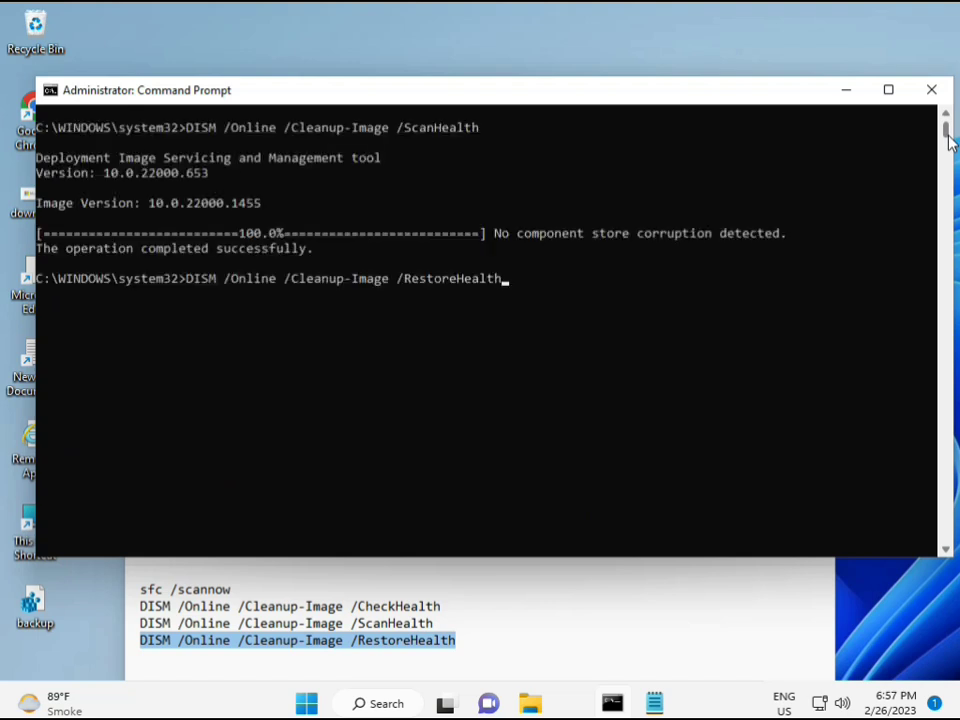
left_click(192, 281)
key("Escape")
key("Return")
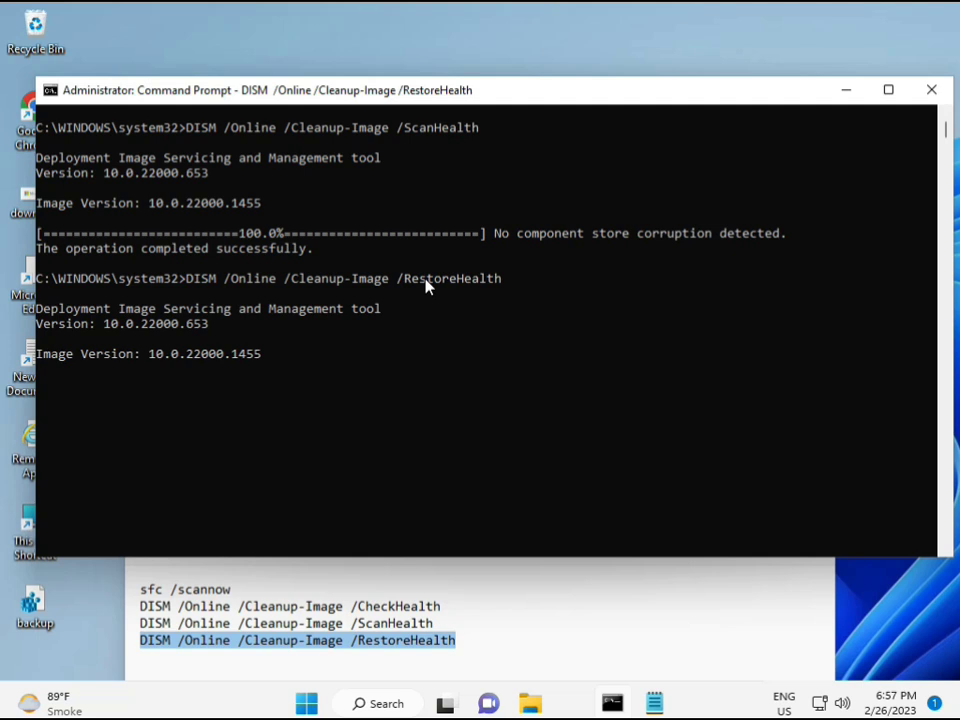